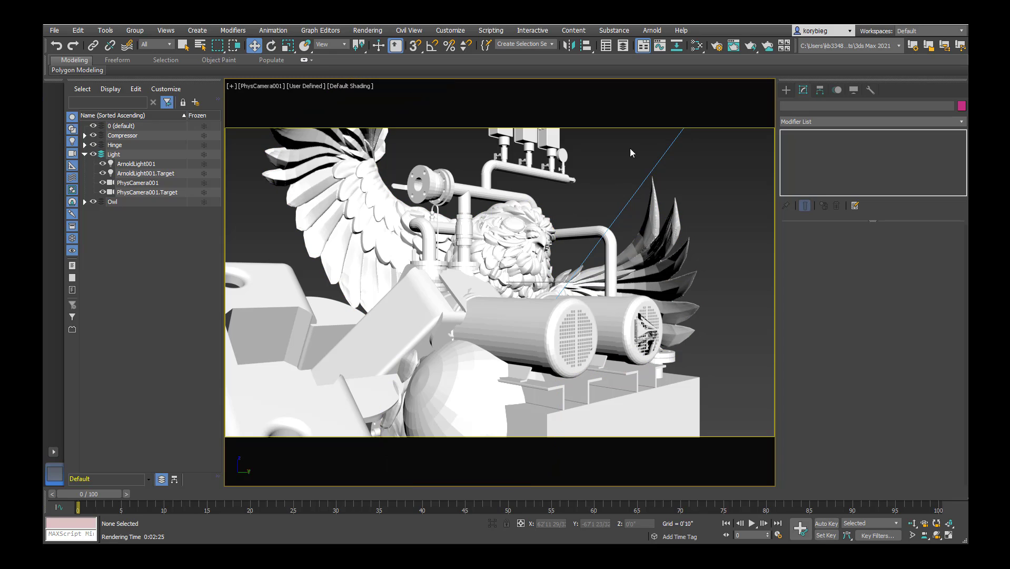
Step: Open the Slate Material Editor and add another Arnold Standard Surface material, placing its node beside the existing material
left_click(697, 46)
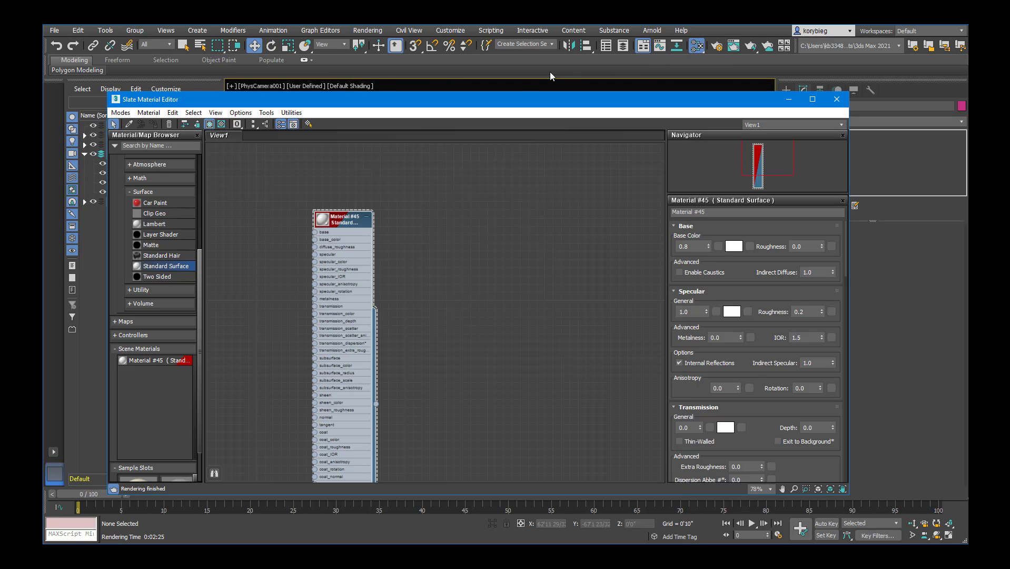
left_click_drag(490, 97, 727, 92)
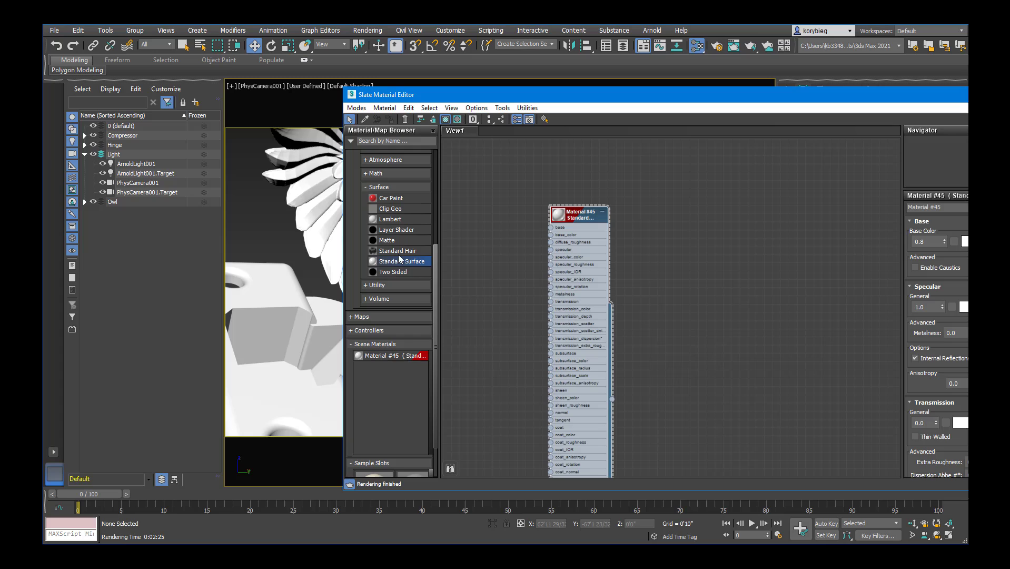
scroll(496, 263, "up", 3)
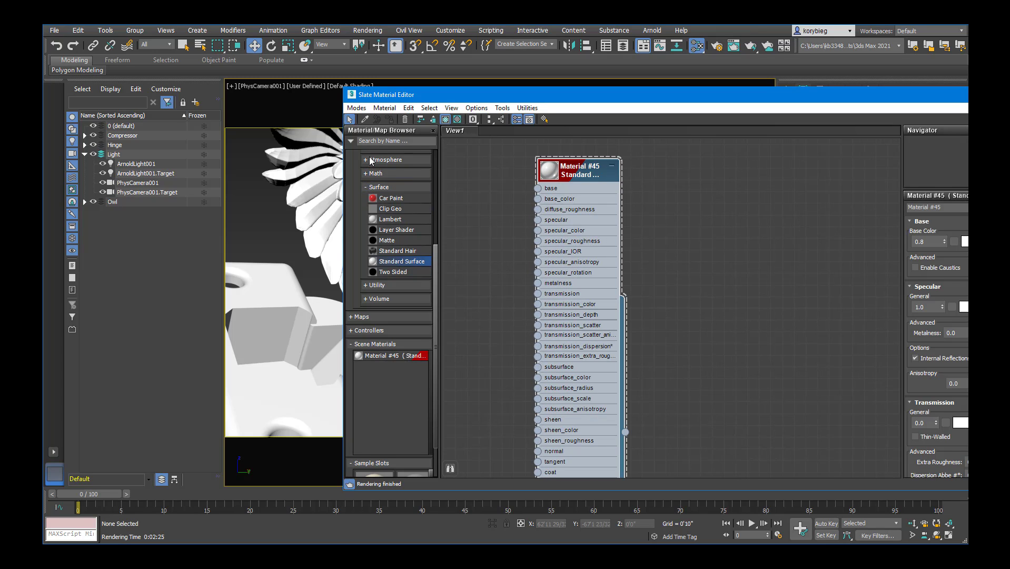
scroll(379, 258, "up", 3)
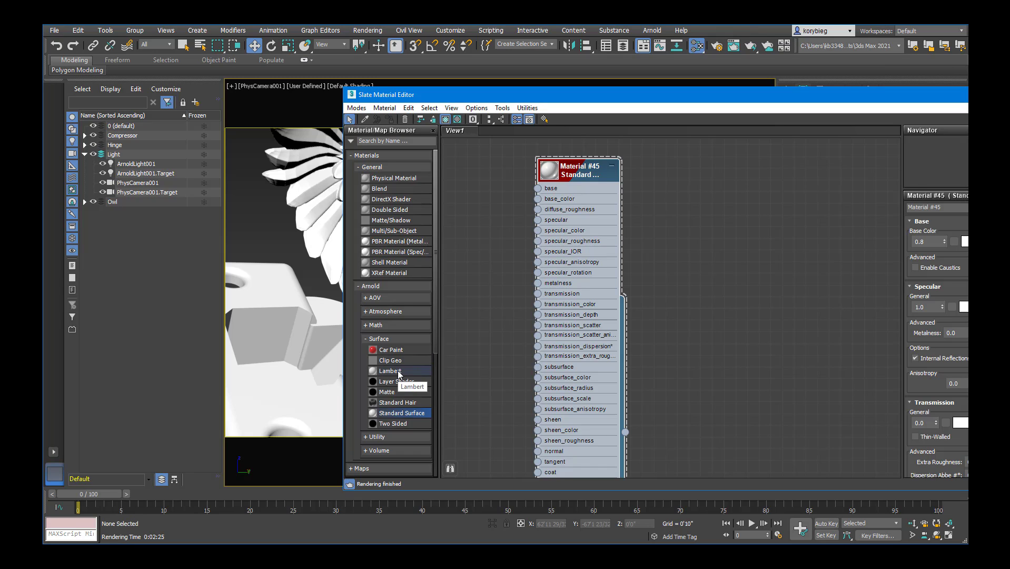
double_click(388, 416)
left_click_drag(646, 159, 751, 161)
middle_click_drag(720, 186, 616, 174)
left_click_drag(661, 152, 702, 177)
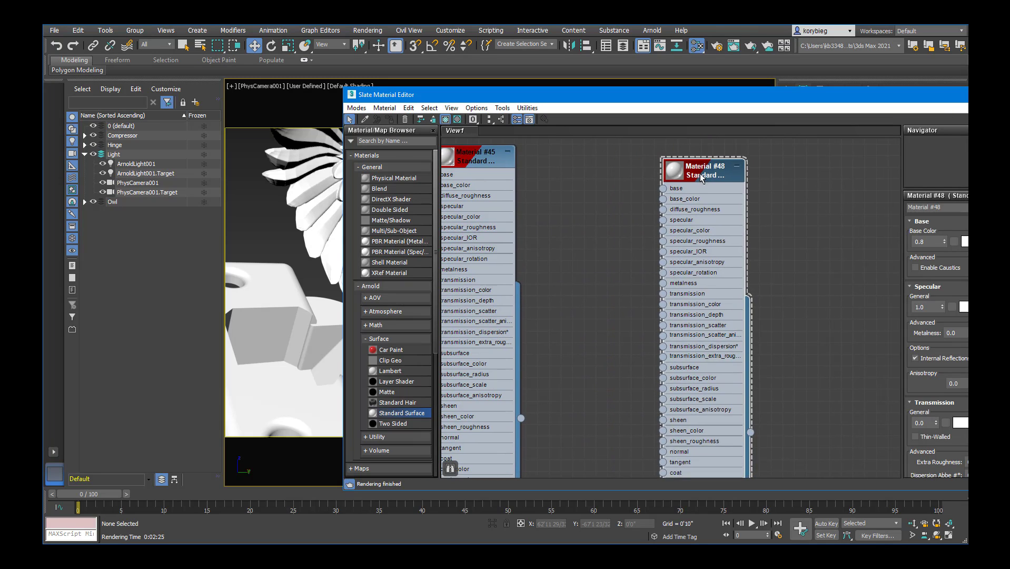
middle_click_drag(643, 194, 594, 194)
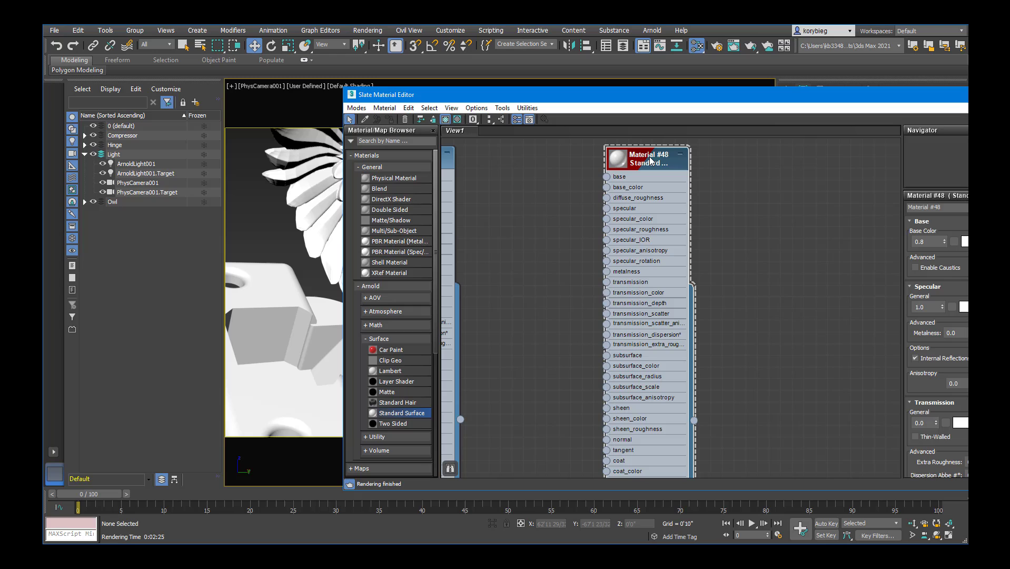
Step: Set the new Standard Surface material's base color to purple with red 0.655, green 0.055 and blue 1.0
left_click_drag(742, 93, 628, 63)
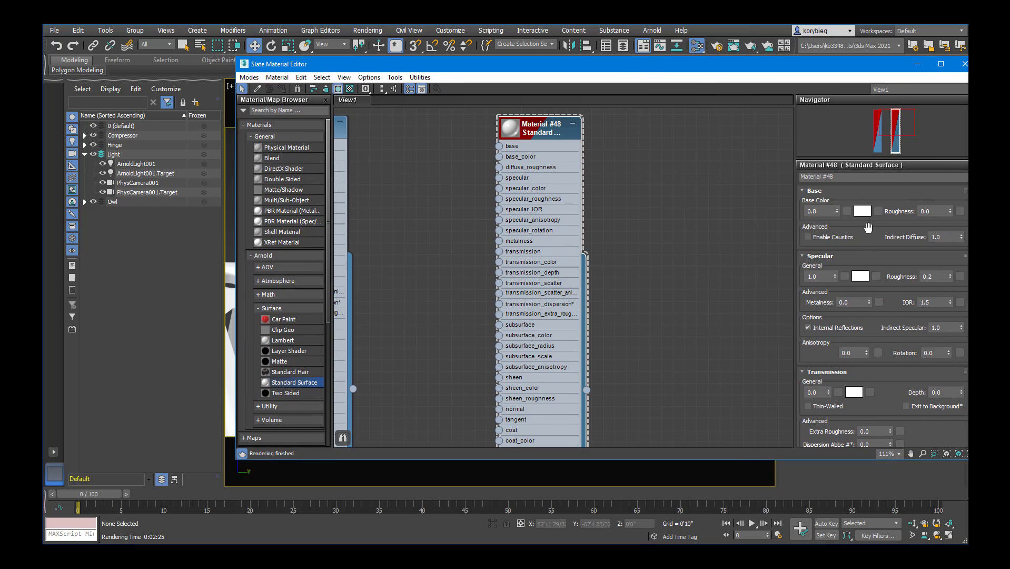
left_click(862, 211)
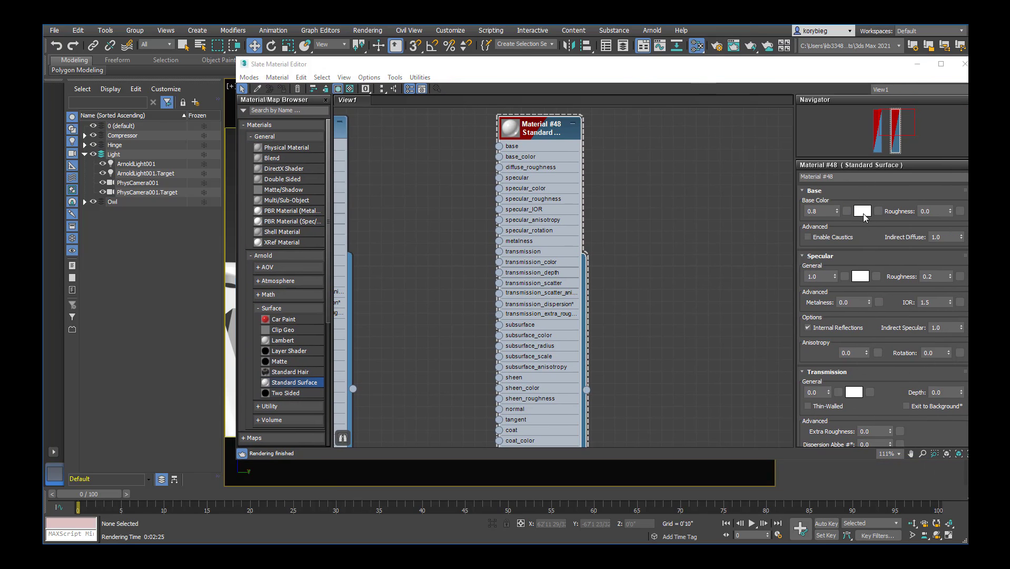
left_click(403, 109)
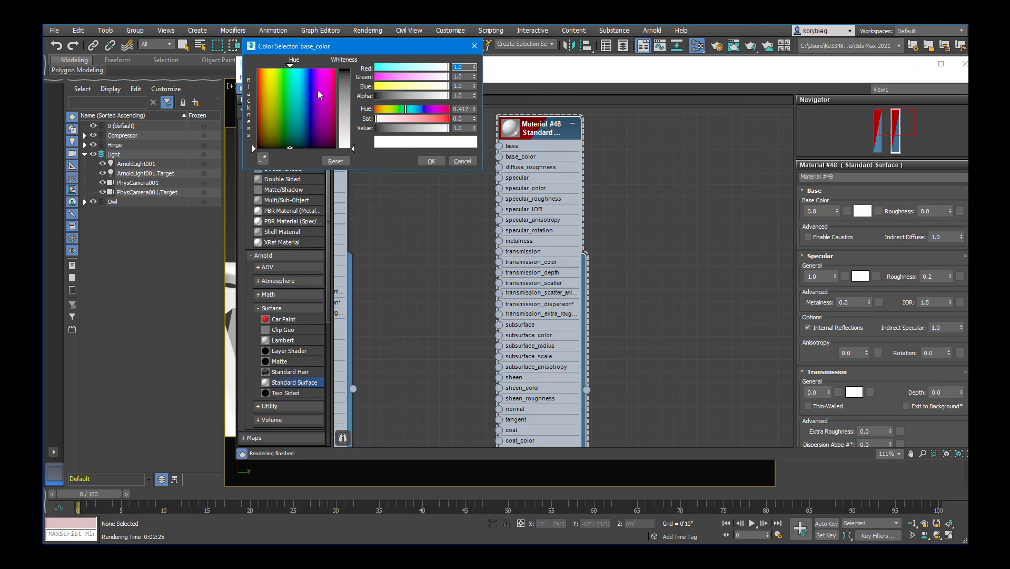
mouse_move(298, 83)
left_mouse_down()
mouse_move(287, 69)
mouse_move(319, 69)
left_mouse_up()
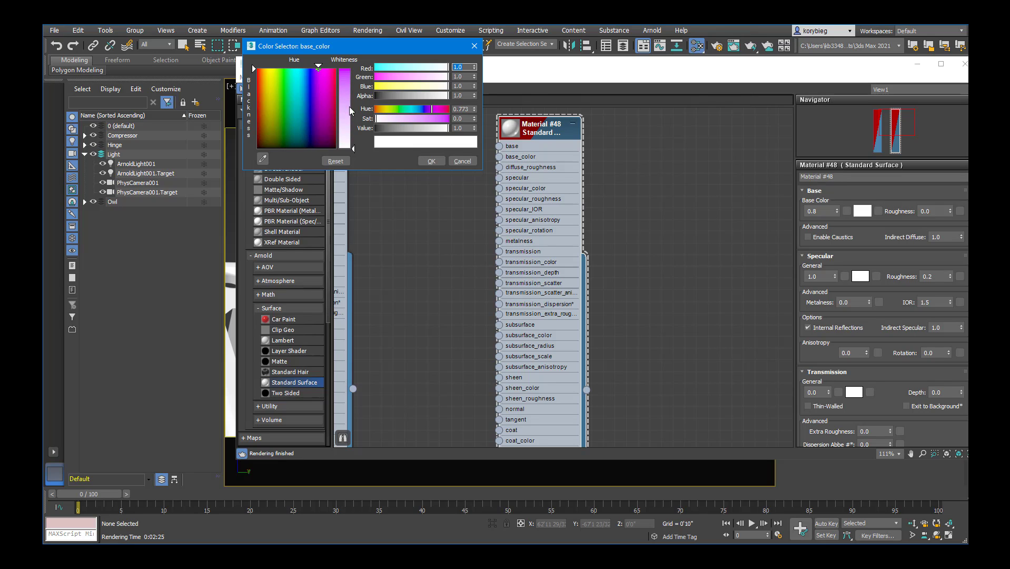
left_click_drag(347, 124, 347, 72)
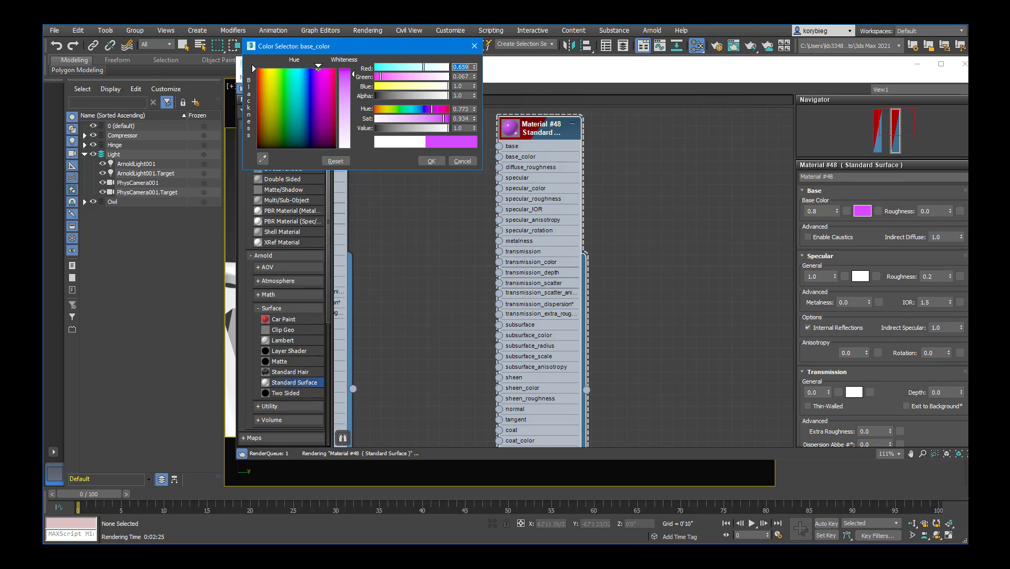
left_click(431, 161)
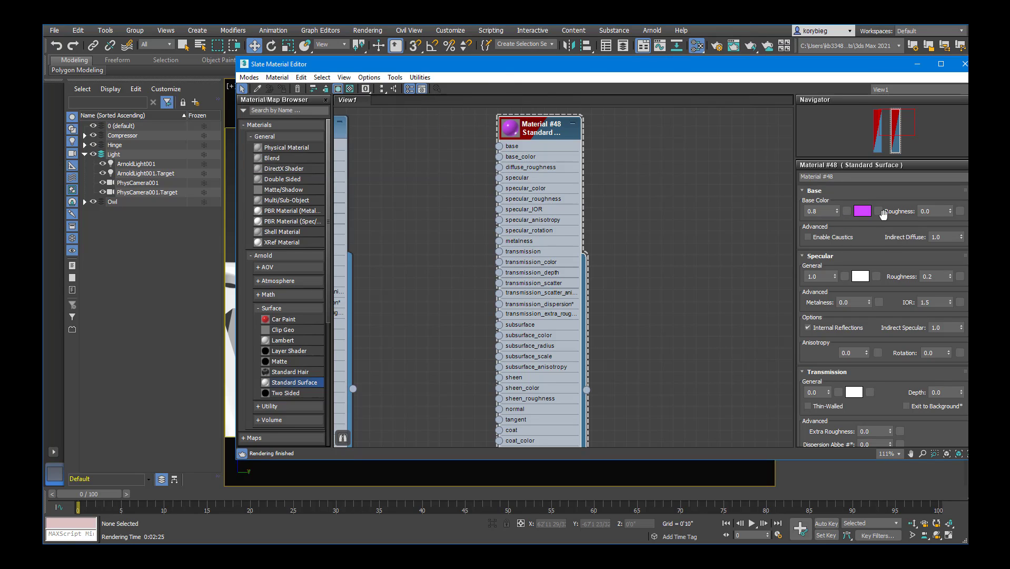
scroll(864, 237, "down", 2)
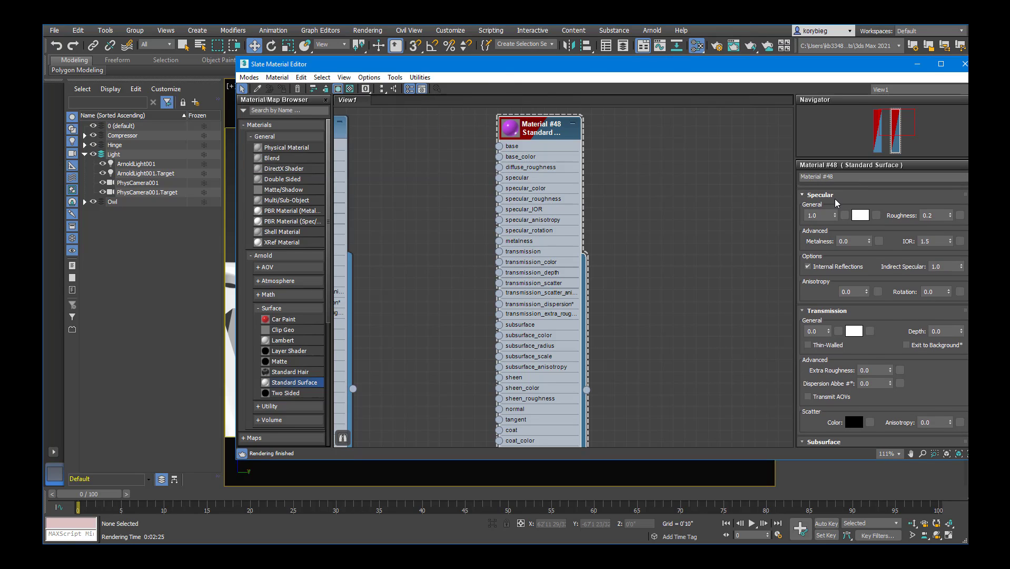
scroll(853, 244, "down", 12)
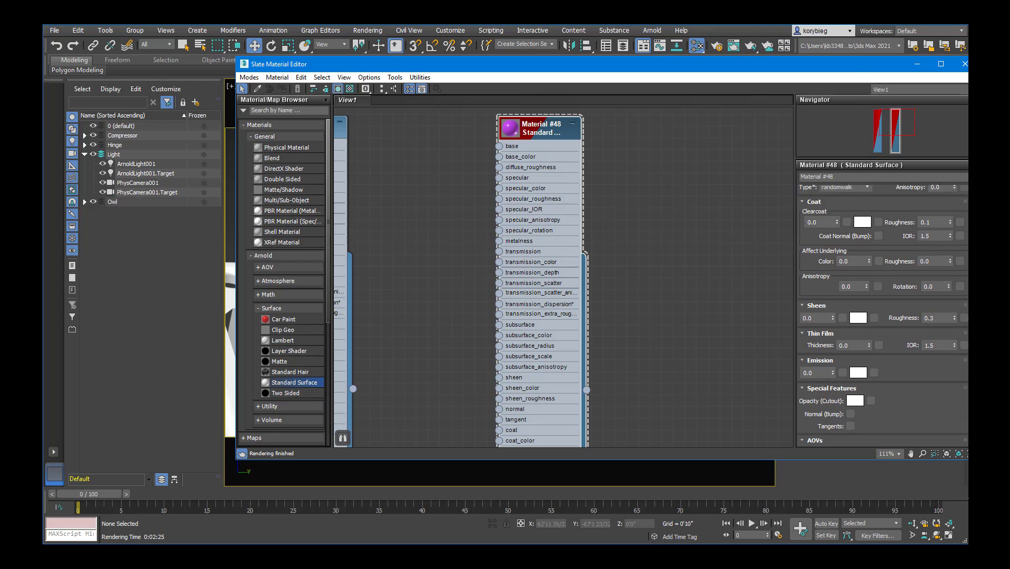
scroll(814, 354, "up", 2)
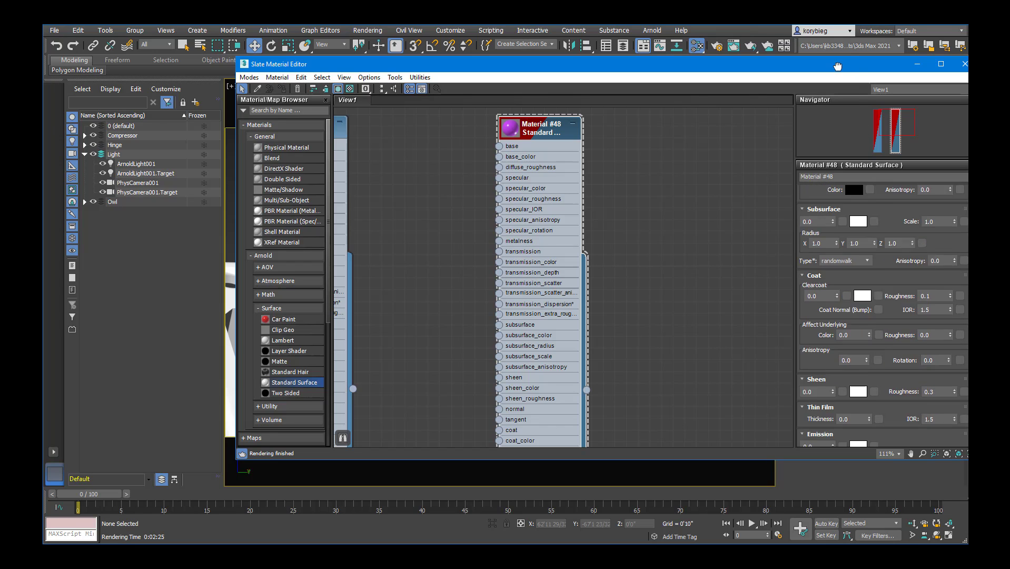
scroll(876, 193, "up", 10)
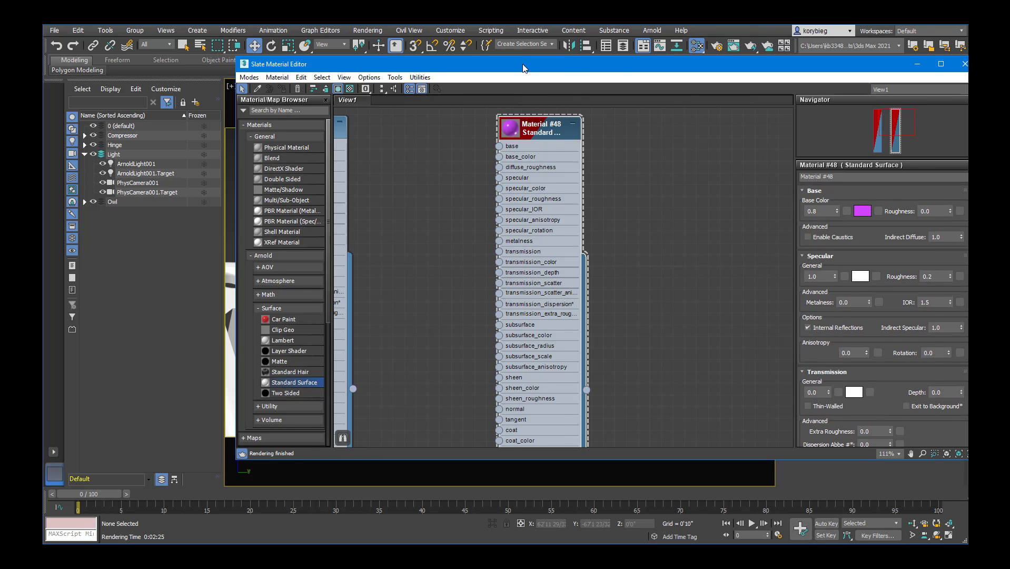
Step: Select the Compressor group in the viewport and hide the Hinge and Owl layers
left_click_drag(523, 68, 840, 79)
left_click(516, 316)
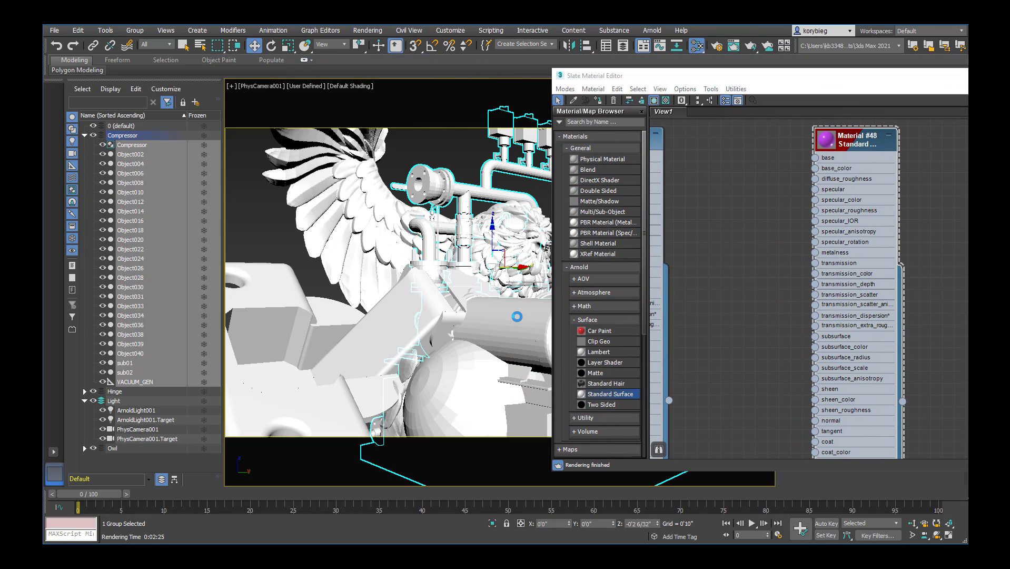
left_click_drag(671, 80, 859, 81)
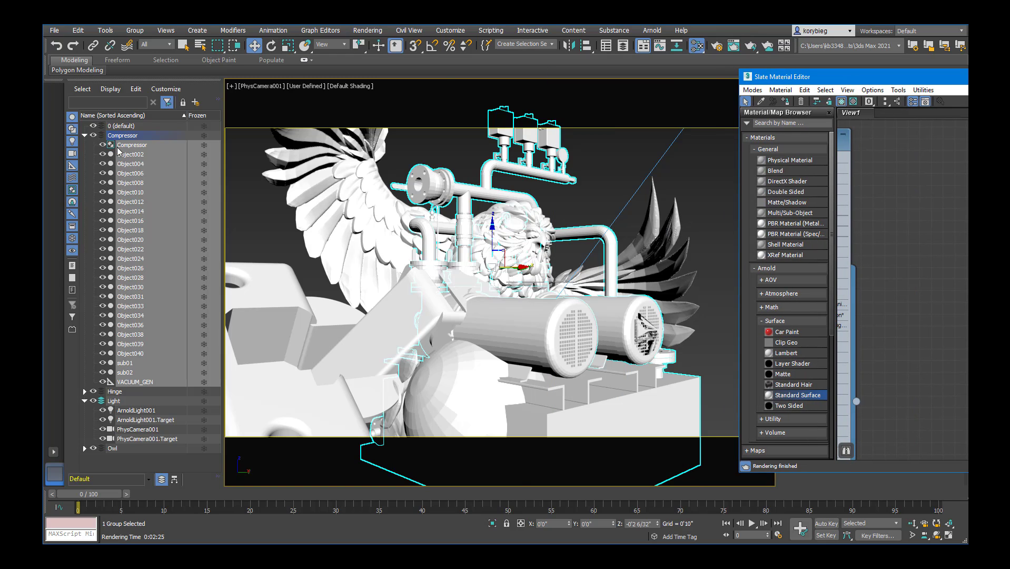
left_click(94, 392)
left_click(93, 448)
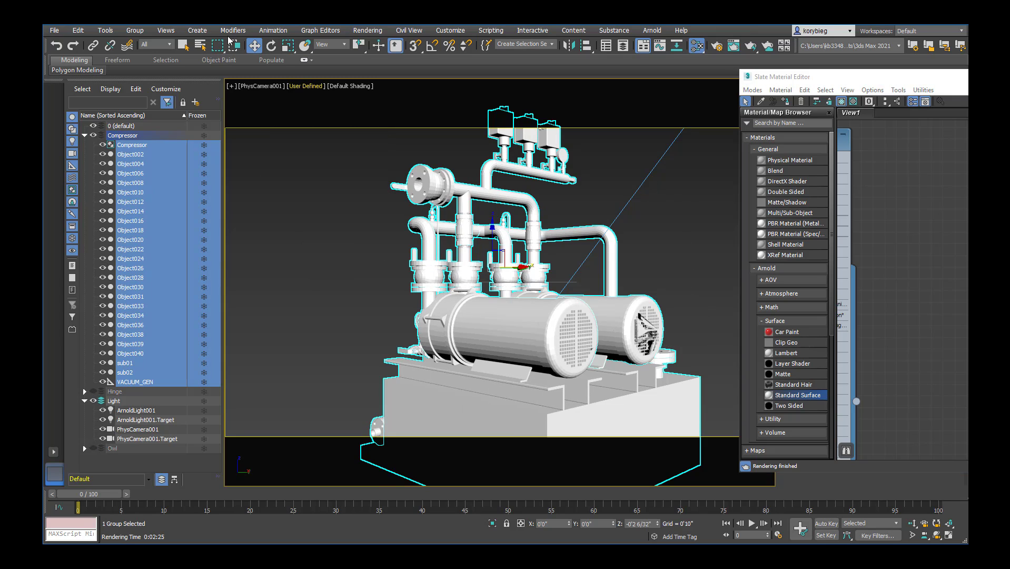
Step: Open the selected Compressor group and assign the purple material to sub01, the rear motor with its pipes
left_click(133, 31)
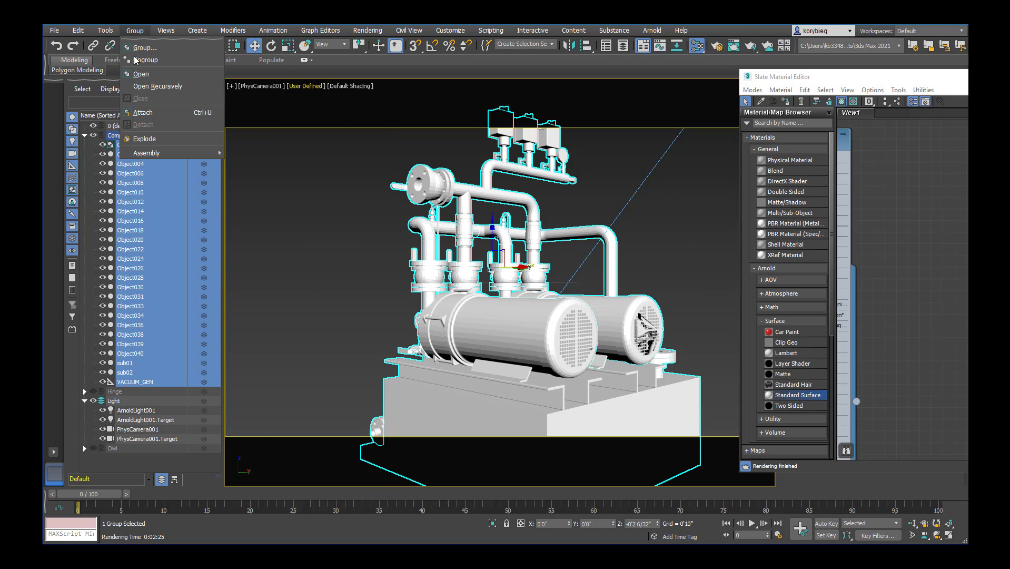
left_click(140, 75)
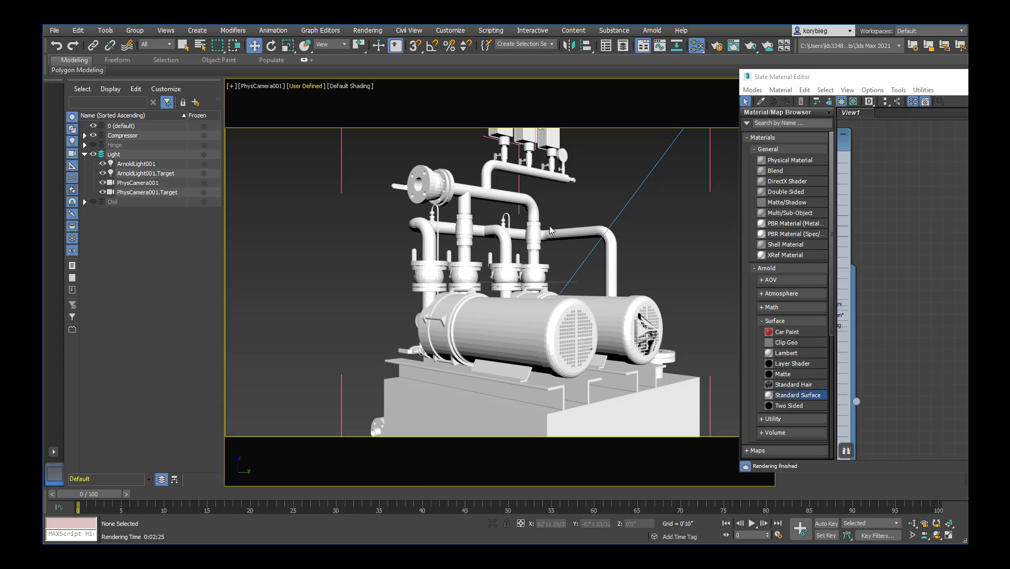
left_click(437, 314)
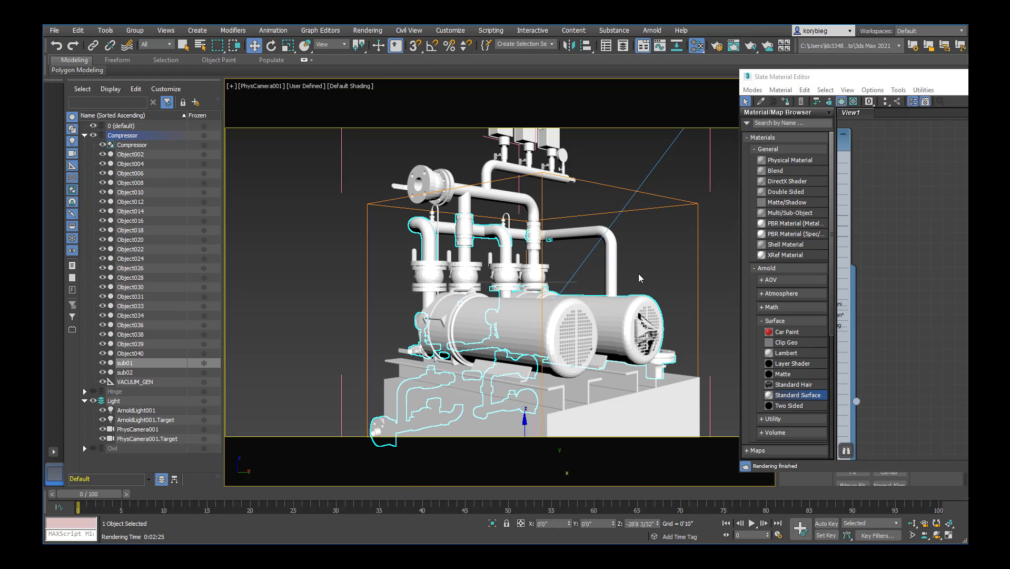
left_click(657, 277)
left_click(646, 303)
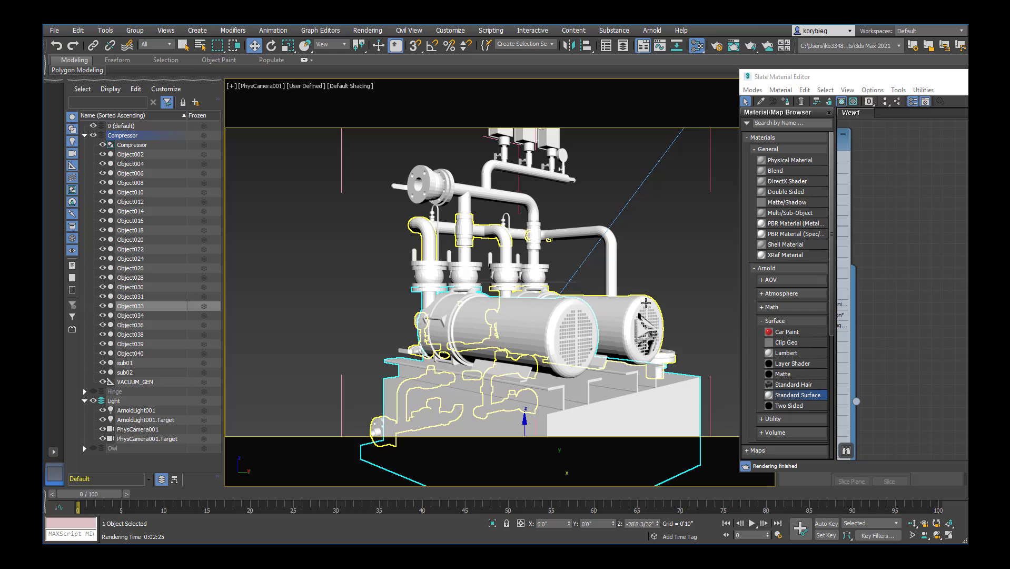
left_click(646, 303)
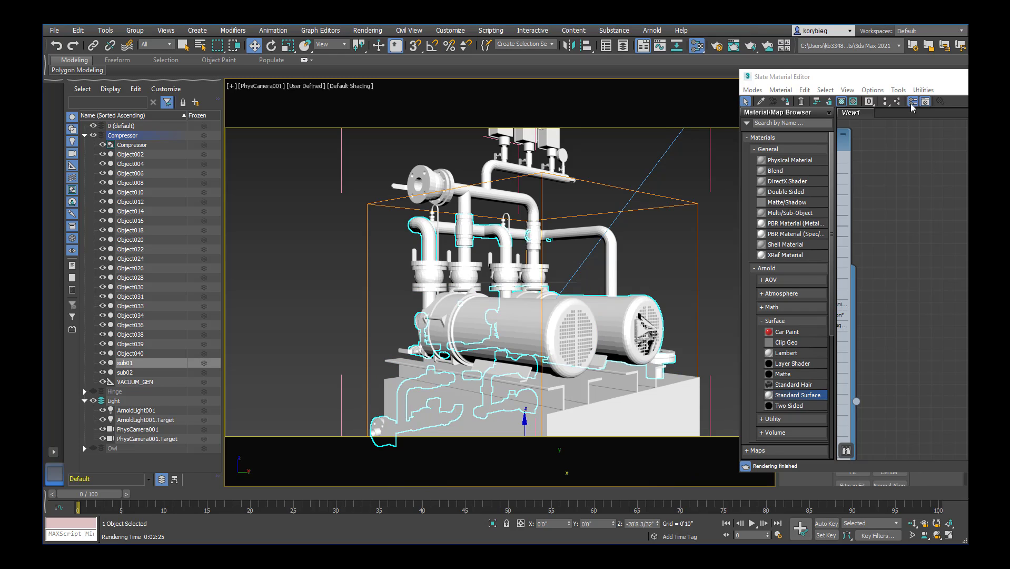
left_click(786, 102)
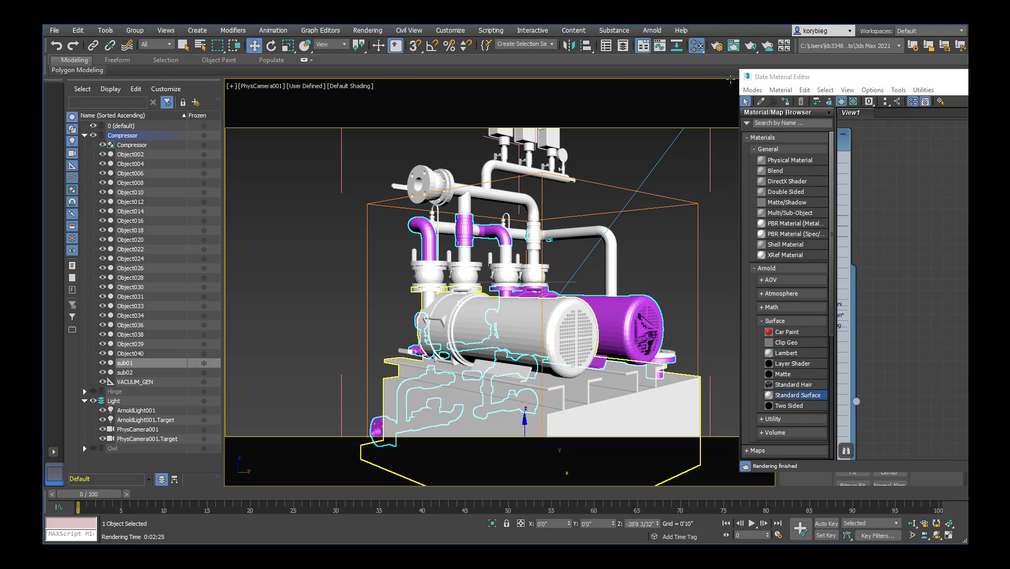
Step: Assign the purple material to Object033, the front motor and base tank, and clear the selection
left_click(574, 310)
left_click(785, 102)
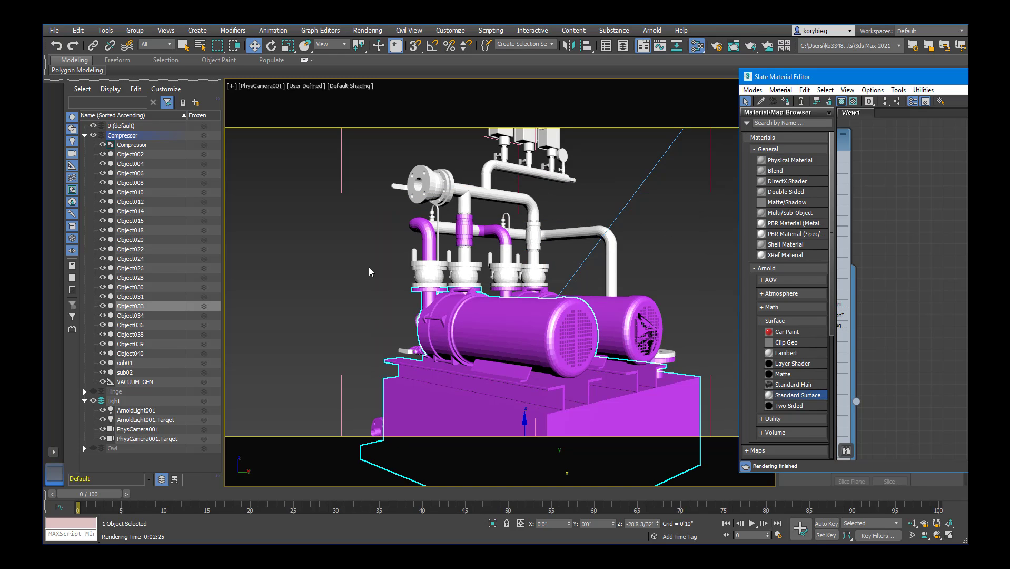
left_click(666, 278)
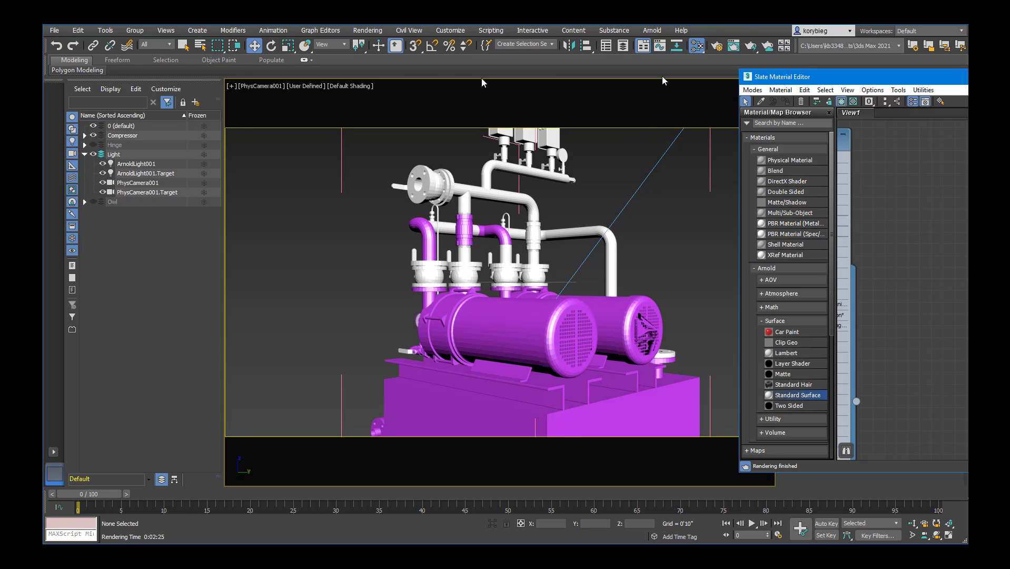
Step: Minimize the Slate Material Editor and close the open Compressor group
left_click_drag(898, 79, 370, 221)
left_click(785, 215)
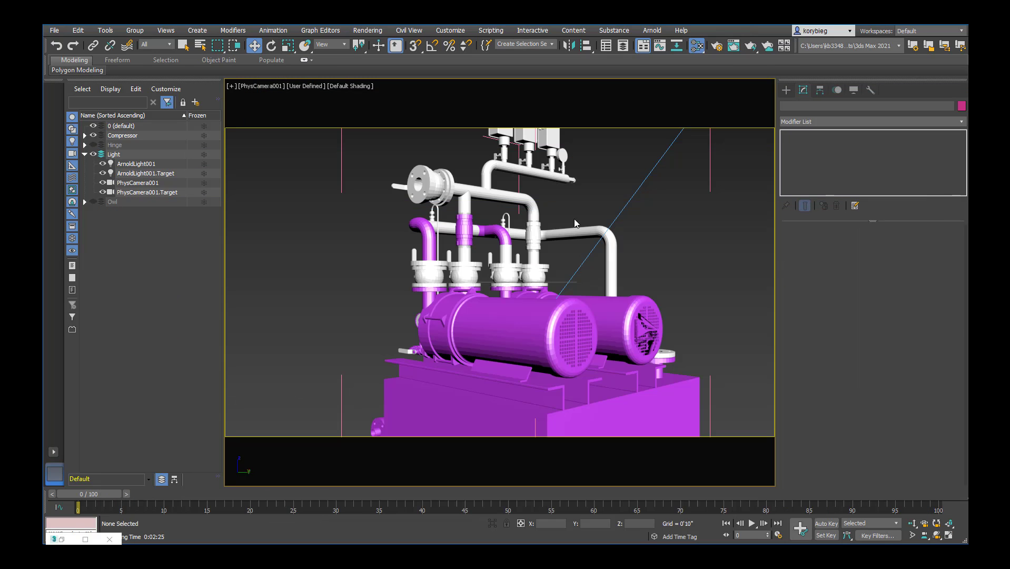
left_click(523, 247)
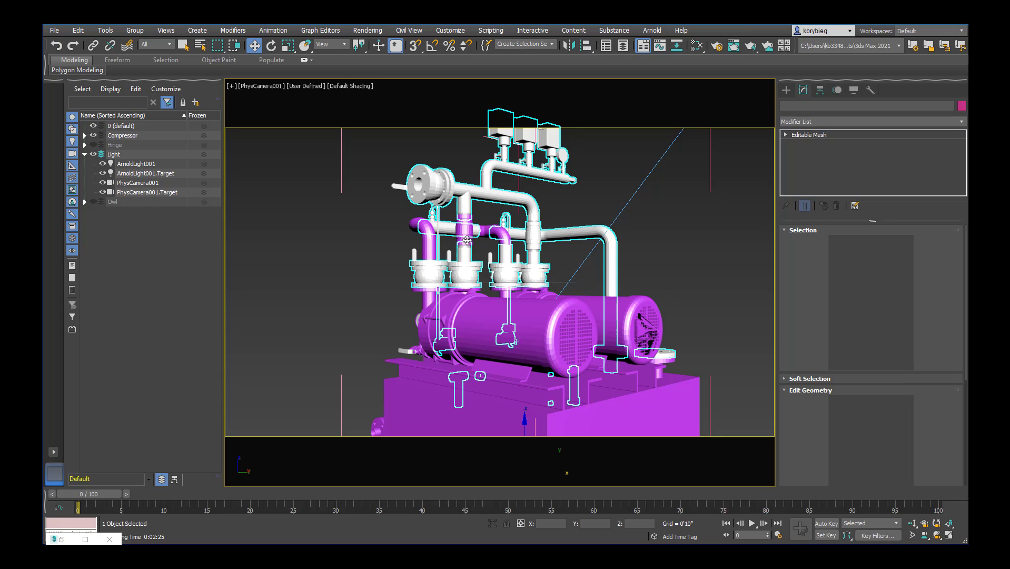
left_click(136, 32)
left_click(138, 99)
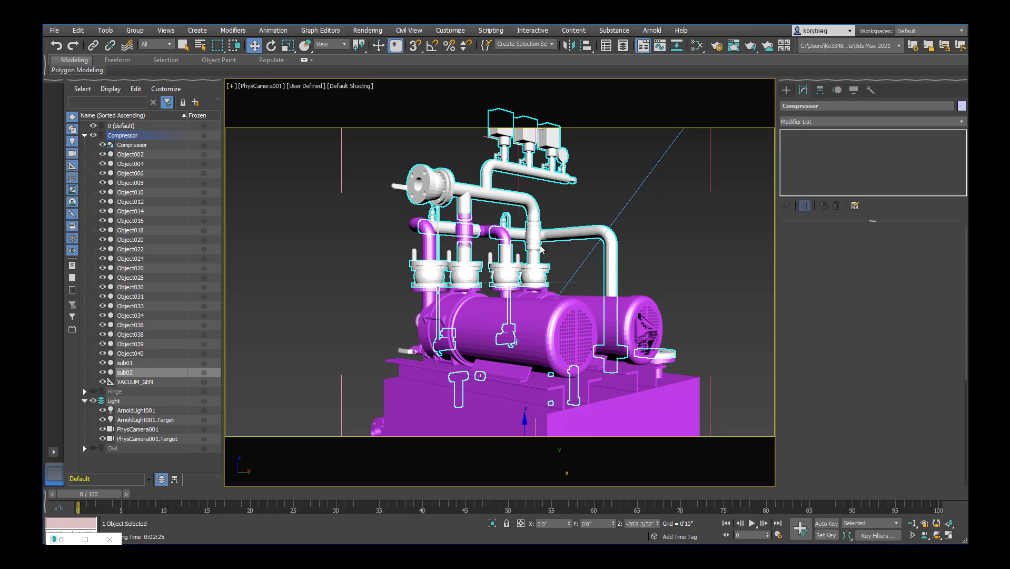
left_click(665, 227)
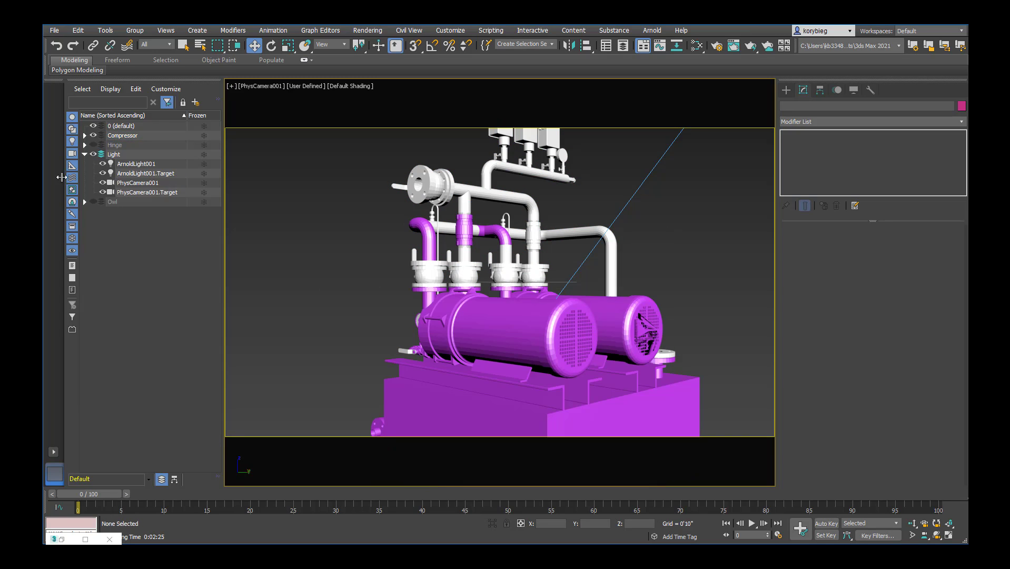
Step: Show the Hinge layer and hide the Compressor layer, leaving nothing selected
left_click(93, 145)
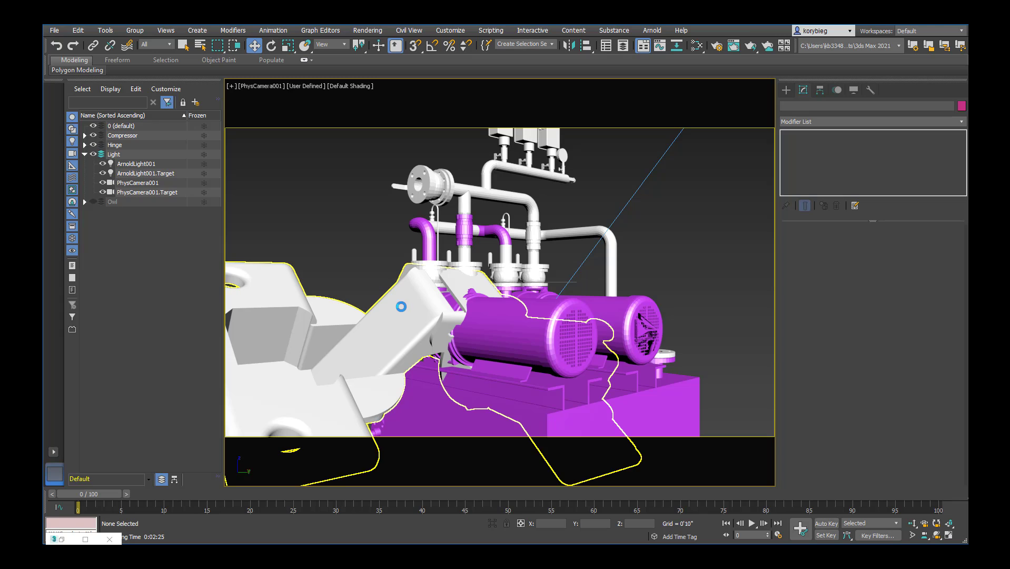
left_click(400, 295)
left_click(93, 135)
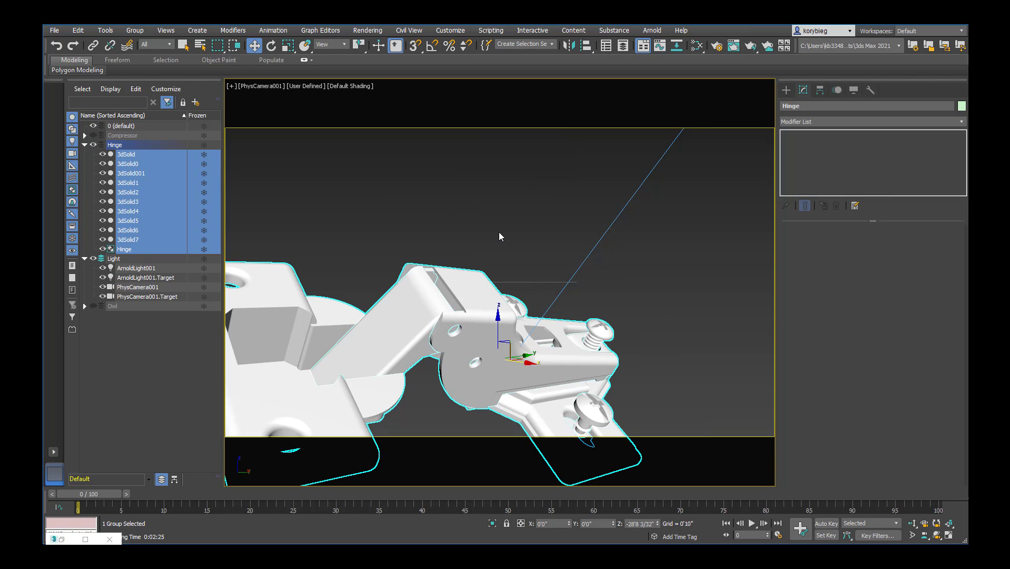
left_click(500, 234)
Step: Reopen the Slate Material Editor and add a third Standard Surface material, spacing its node apart from the purple one
key("m")
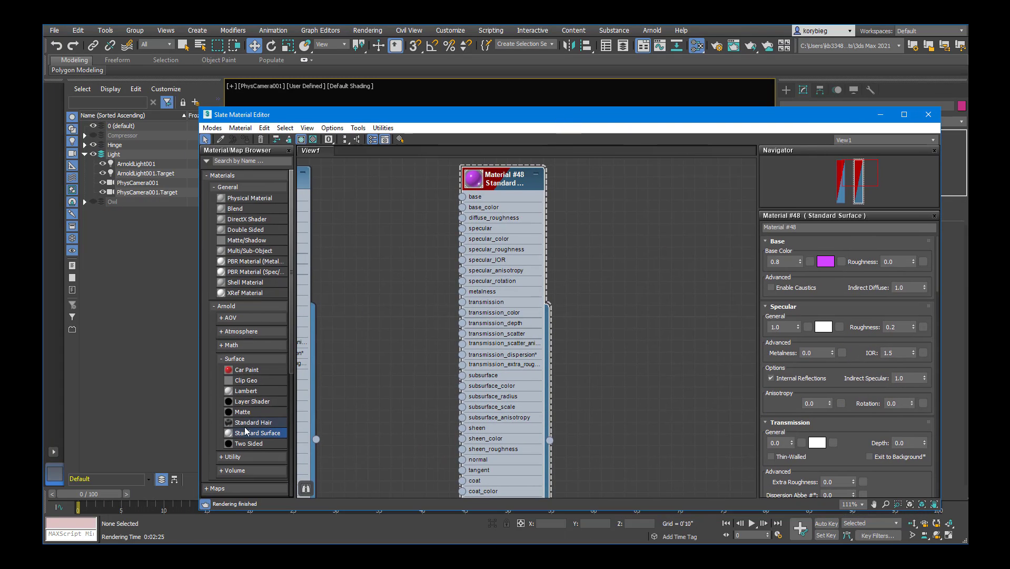
left_click(655, 216)
left_click_drag(506, 183, 722, 185, "shift")
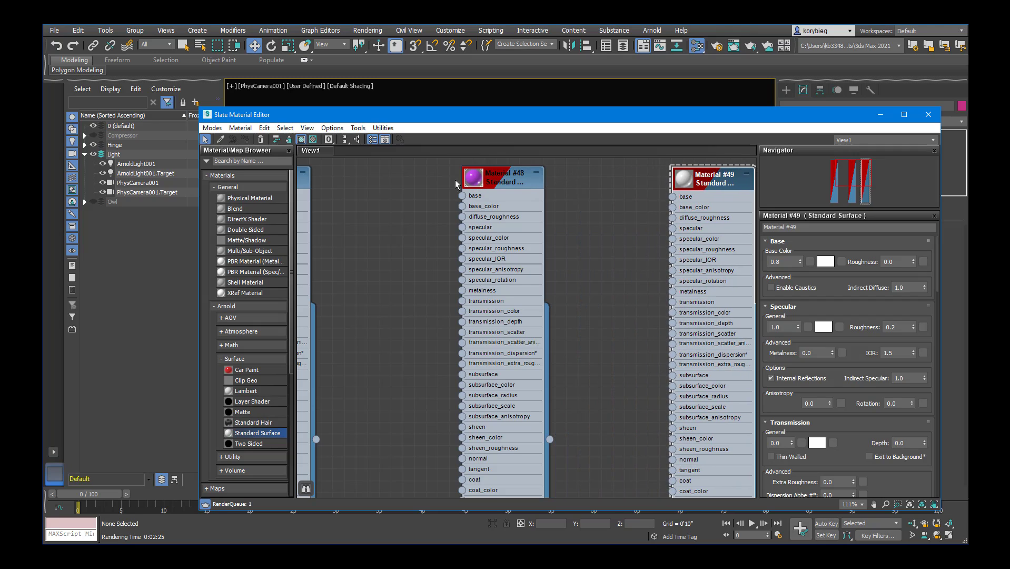
left_click_drag(466, 182, 362, 182)
left_click_drag(543, 115, 449, 98)
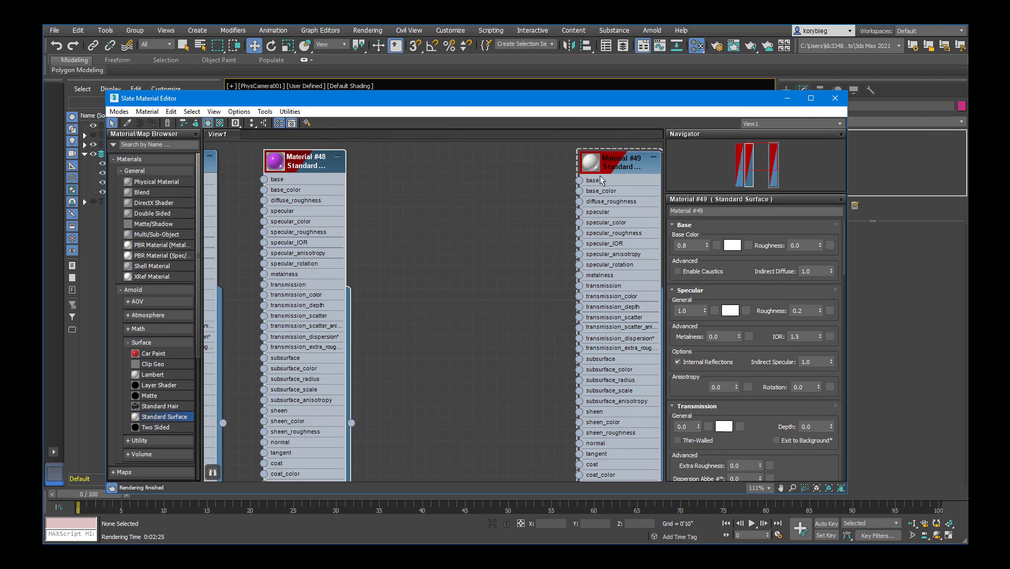
Step: Move the new Standard Surface node, Material #49, closer to the purple material's node
left_click_drag(604, 170, 556, 181)
middle_click_drag(549, 208, 508, 199)
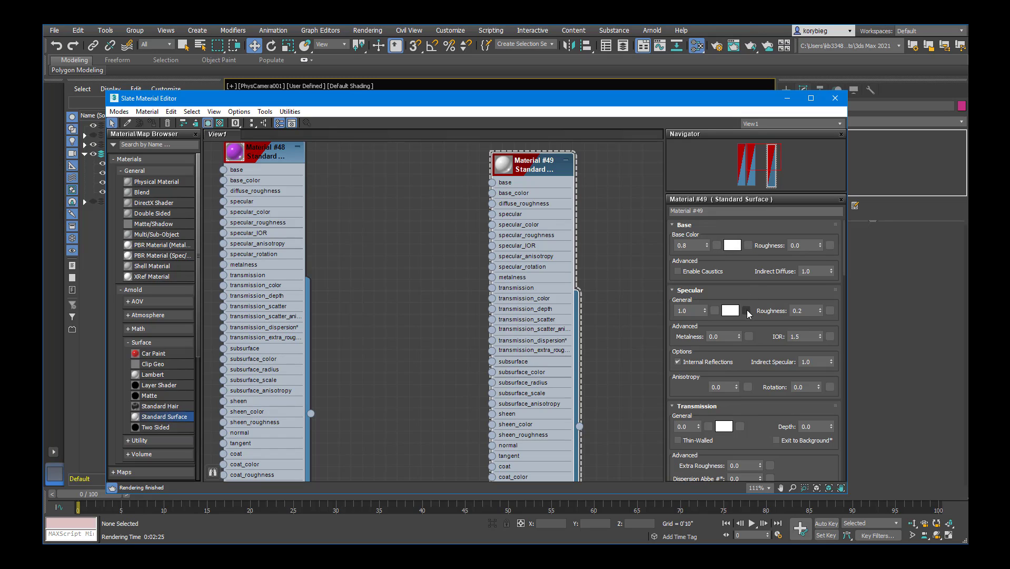
left_click(716, 246)
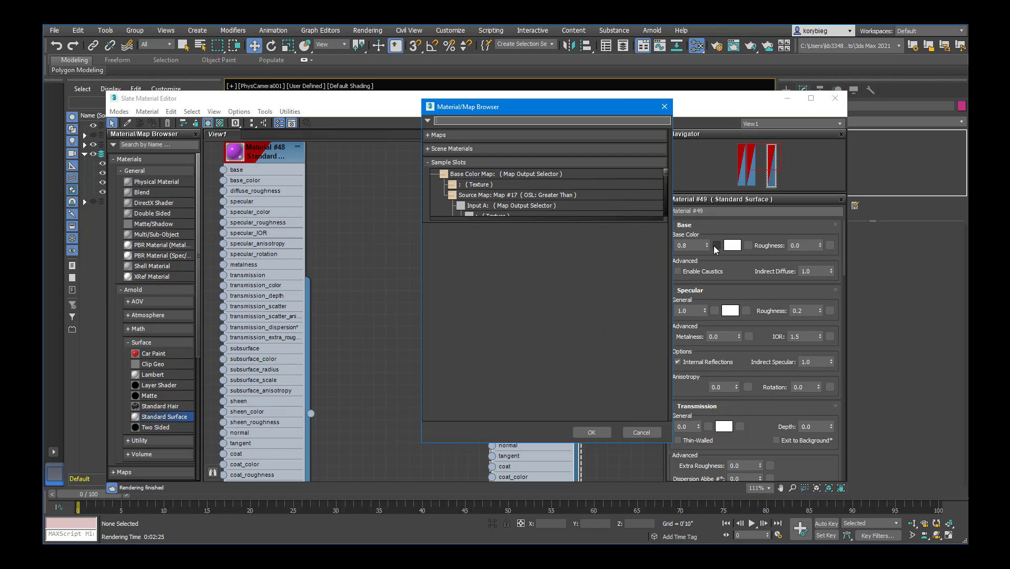
left_click(663, 108)
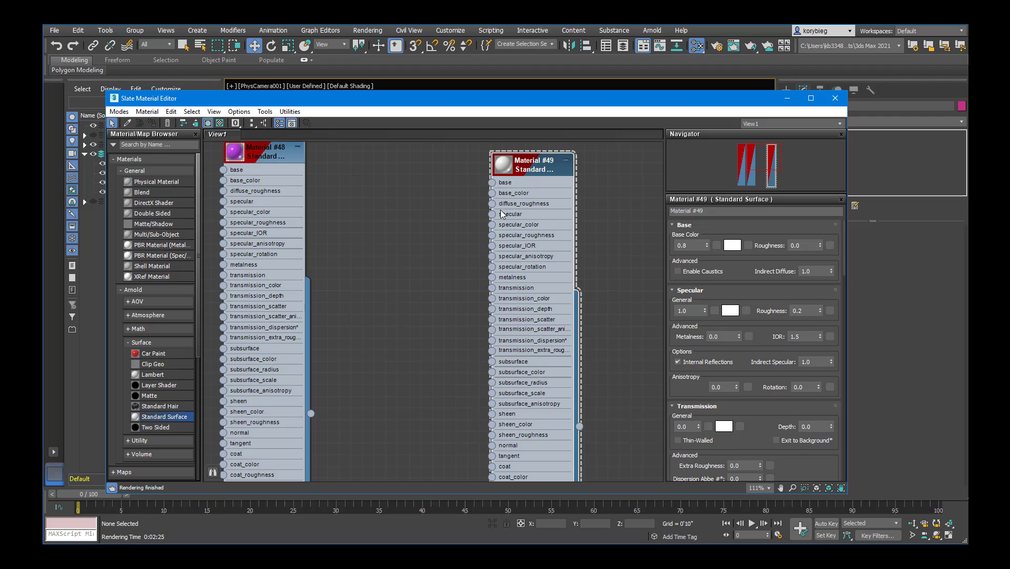
Step: Connect a Bitmap map using the sl wood1 image to both the base and base_color inputs of Material #49
left_click_drag(492, 182, 429, 188)
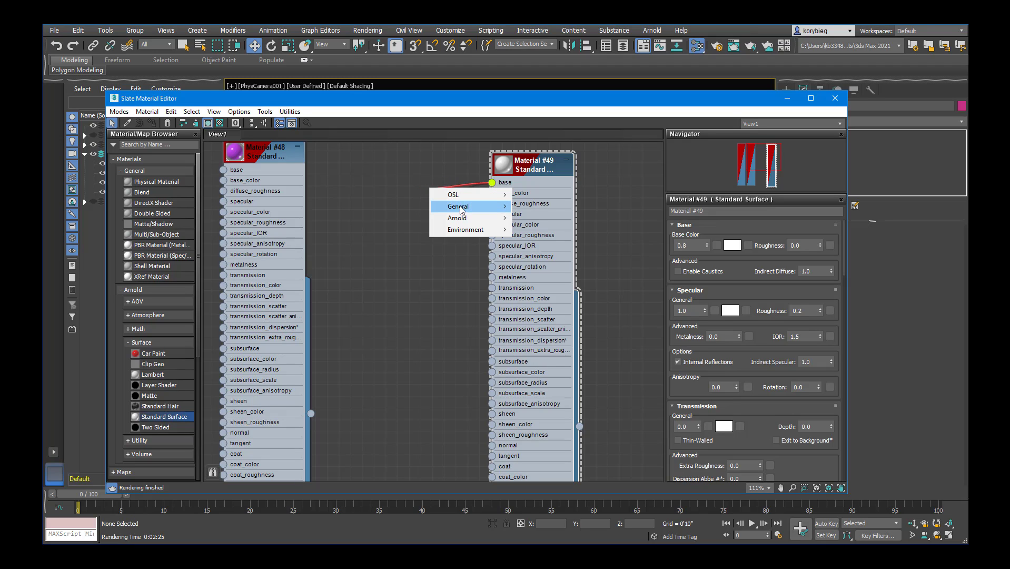
mouse_move(461, 212)
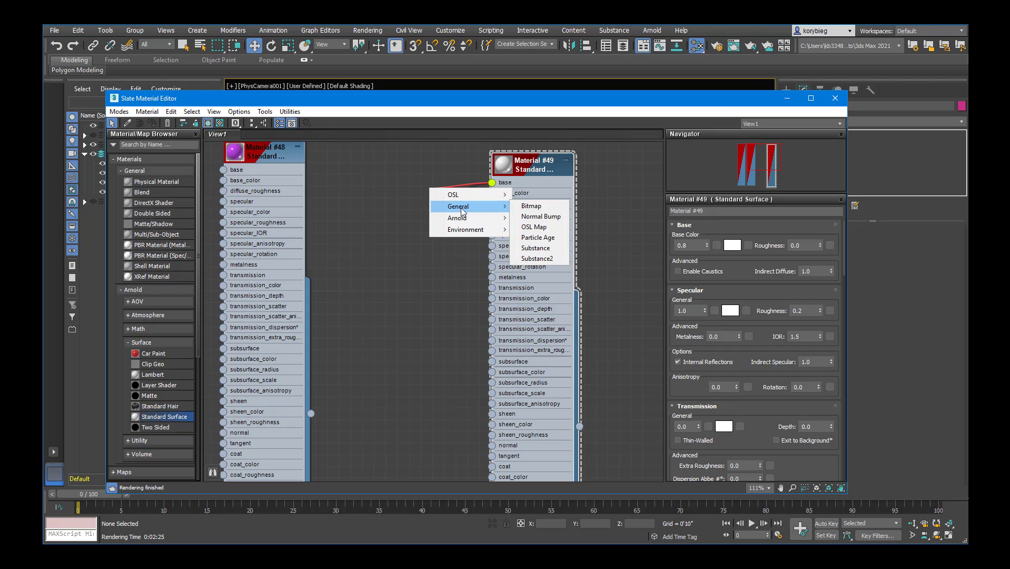
left_click(538, 206)
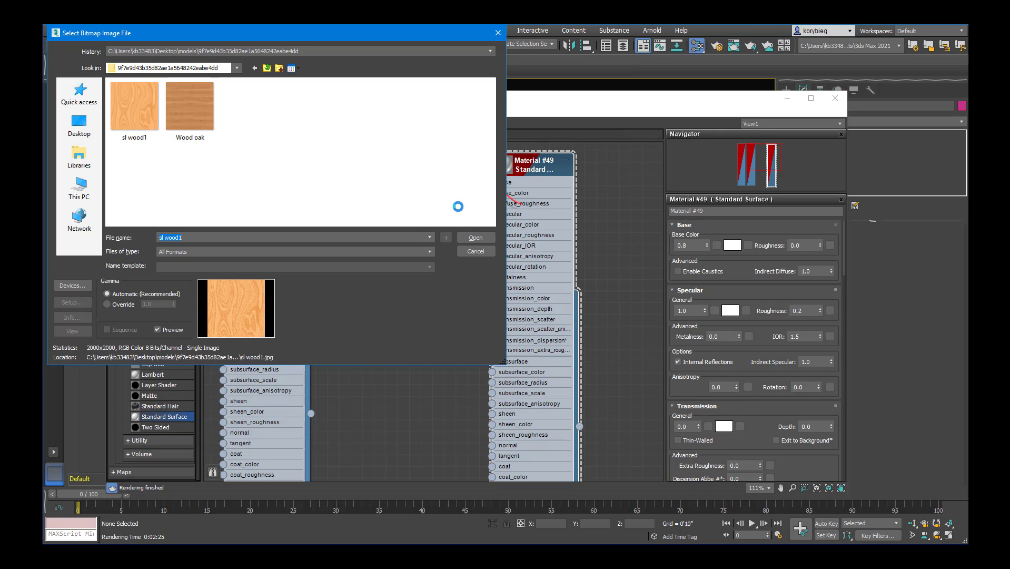
left_click(134, 111)
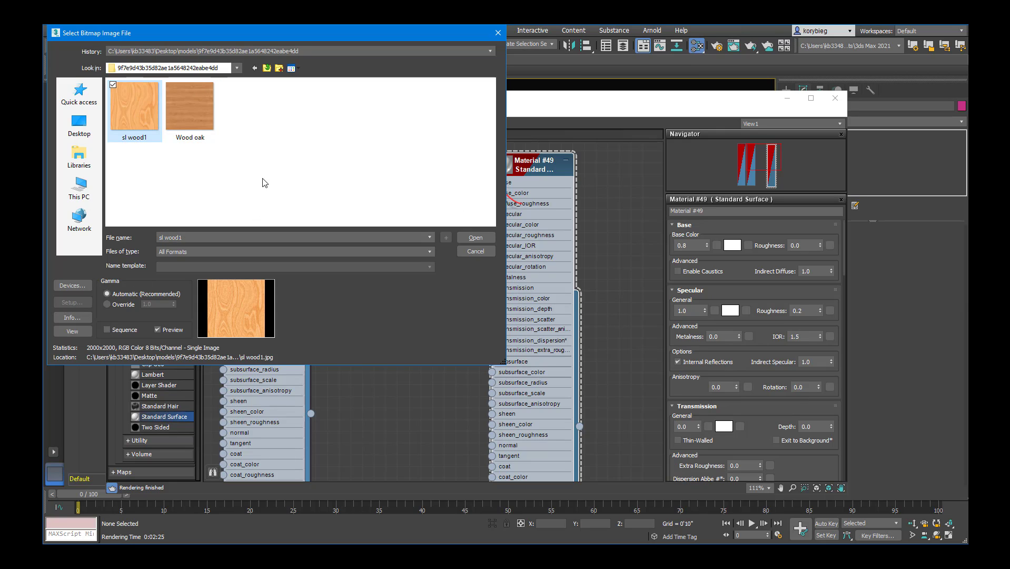
left_click(476, 237)
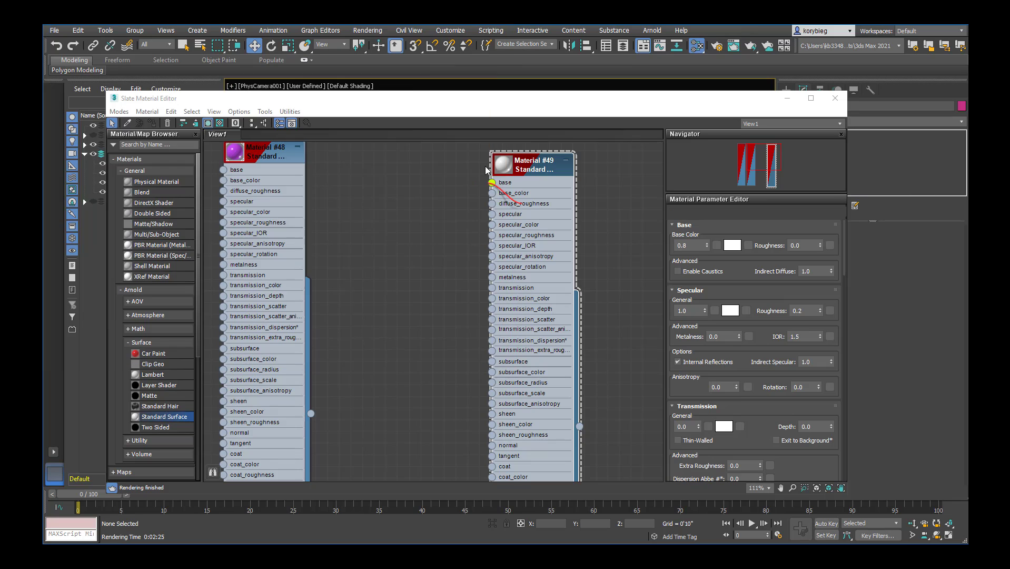
left_click_drag(450, 192, 491, 191)
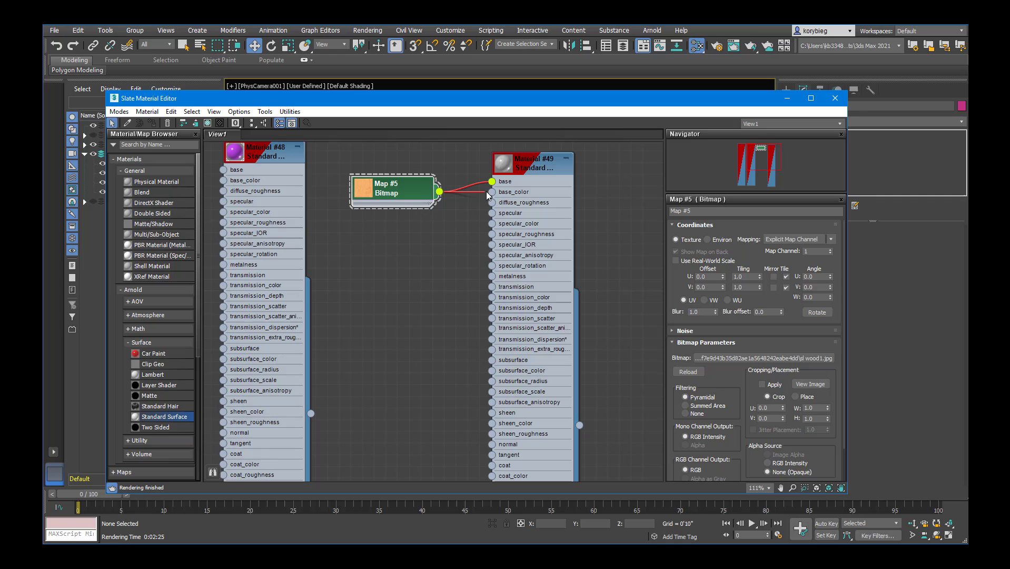
Step: Enlarge the preview on the Material #49 node and align the bitmap node beside its base inputs
left_click_drag(419, 198, 419, 186)
scroll(502, 166, "up", 3)
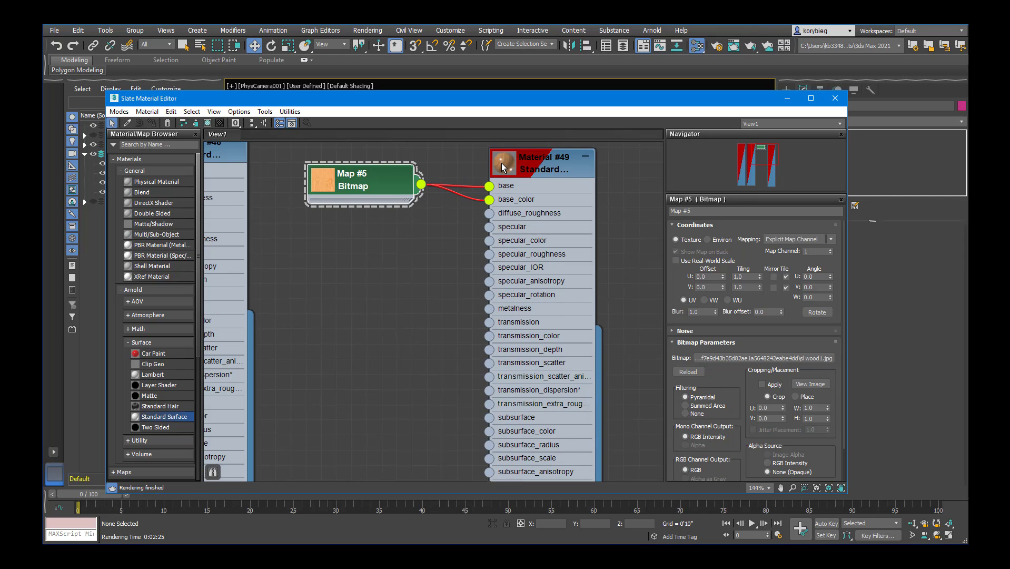
double_click(502, 164)
middle_click_drag(462, 190, 427, 225)
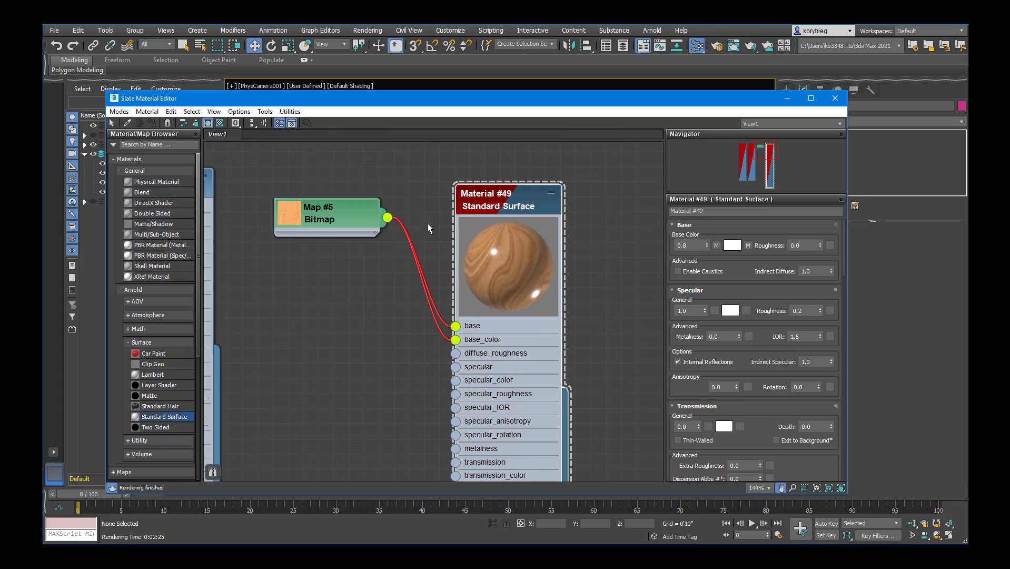
left_click_drag(507, 190, 537, 144)
left_click_drag(338, 219, 366, 288)
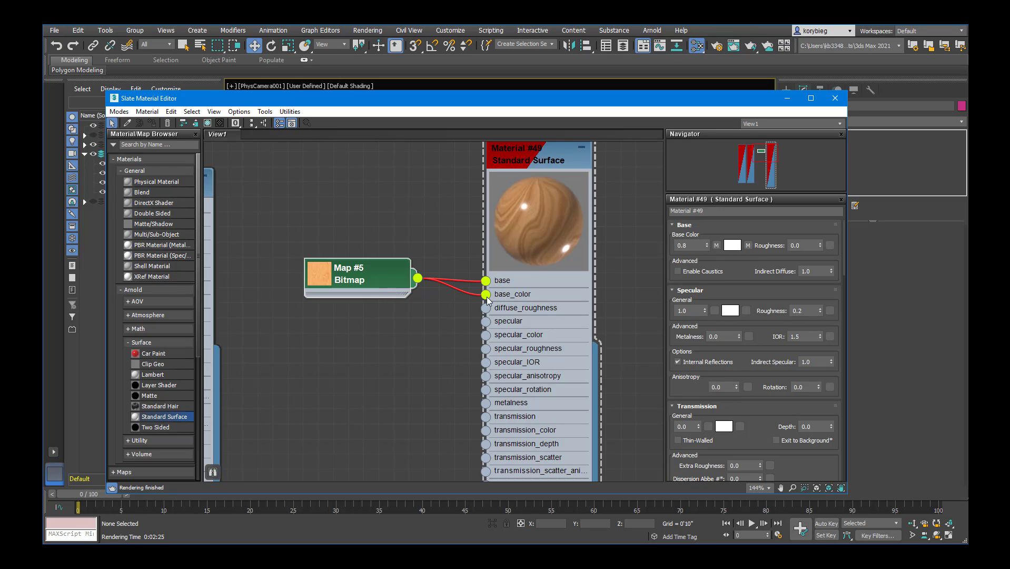
left_click_drag(388, 279, 388, 290)
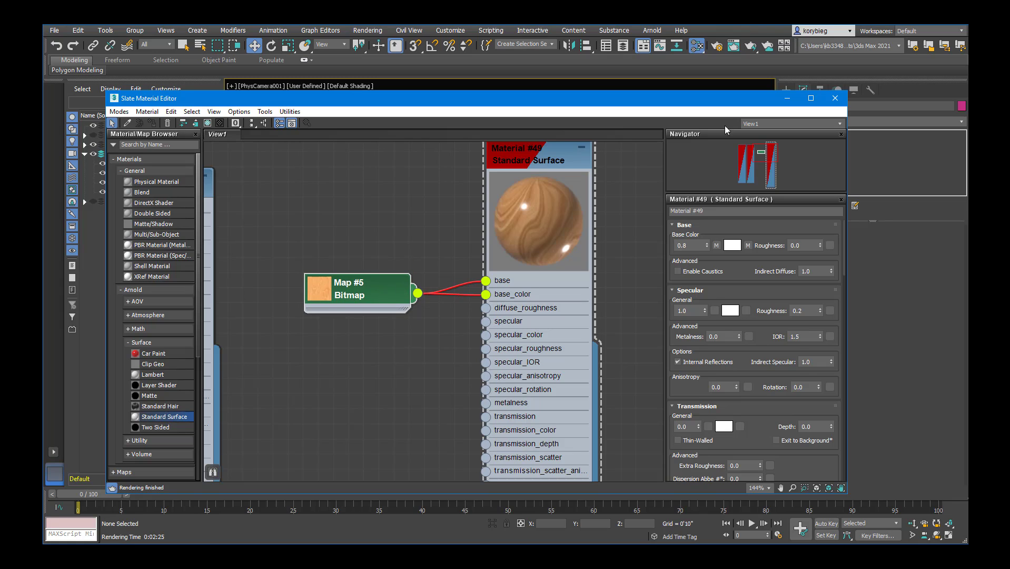
Step: Uncover the hinge behind the material editor and assign the wood material to the Hinge group
left_click_drag(567, 99, 882, 141)
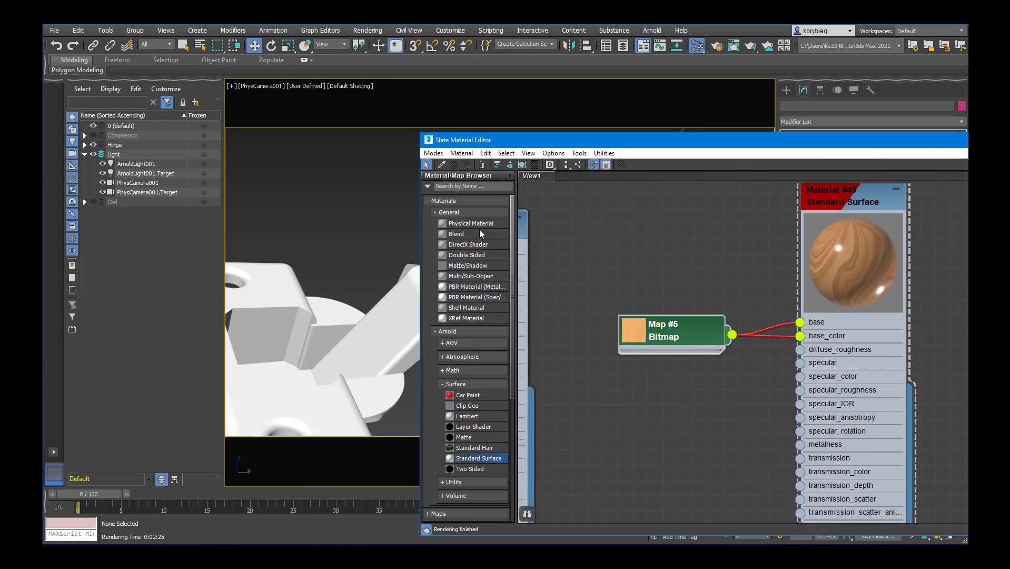
left_click(278, 297)
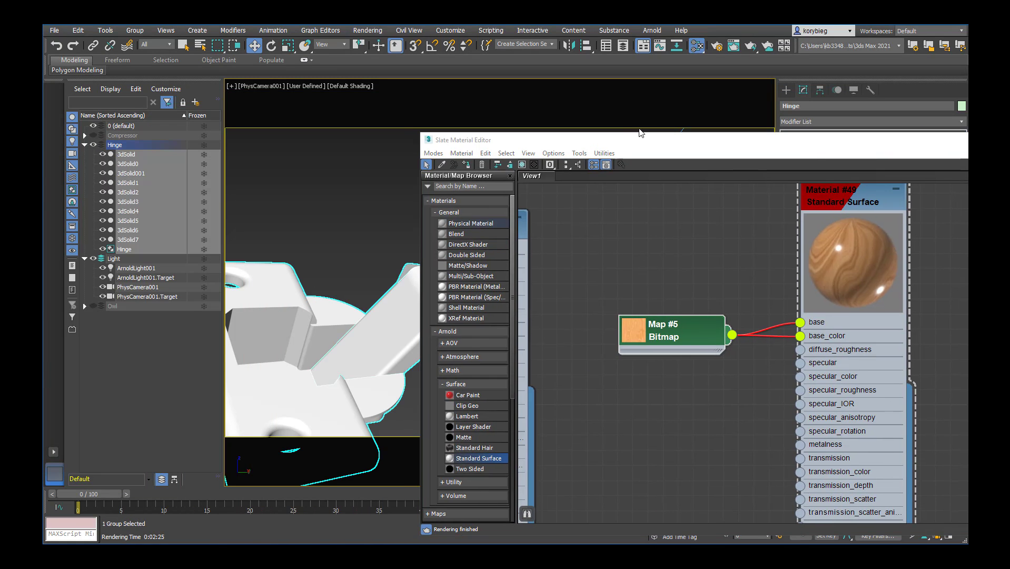
left_click(467, 164)
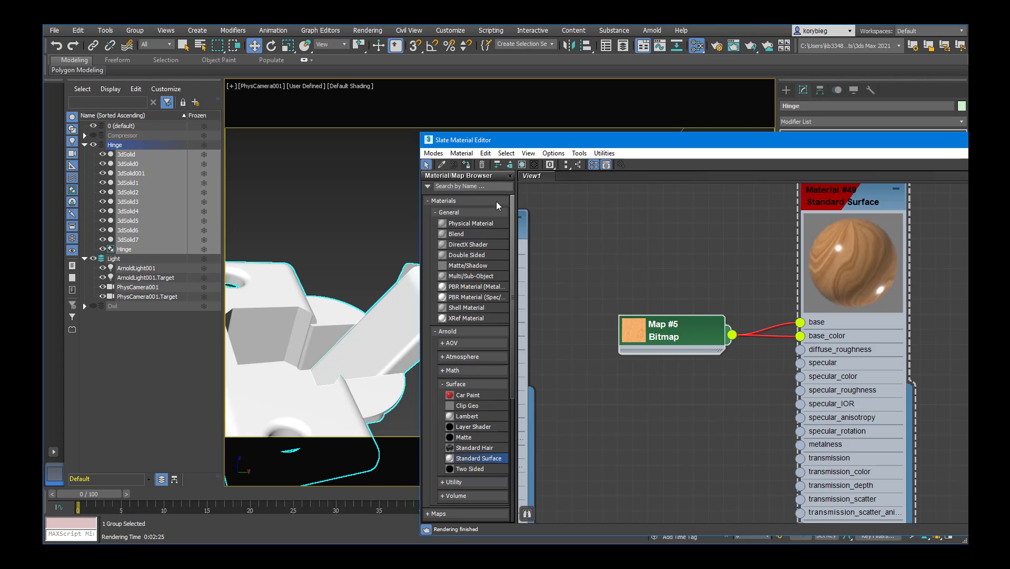
Step: Minimize the Slate Material Editor and clear the selection in the scene
middle_click_drag(731, 241, 641, 284)
scroll(641, 285, "down", 1)
left_click(737, 248)
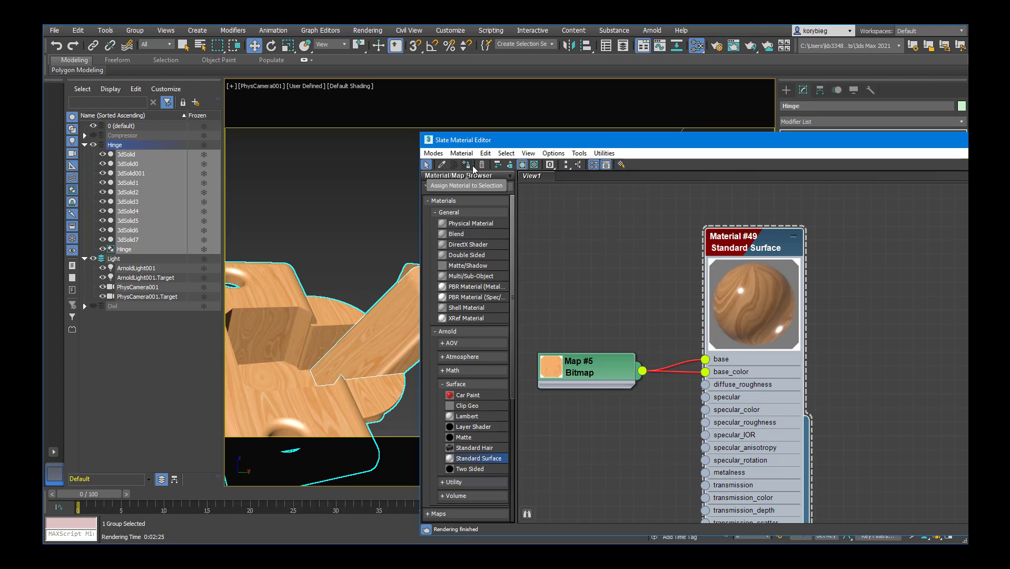
left_click_drag(602, 144, 448, 150)
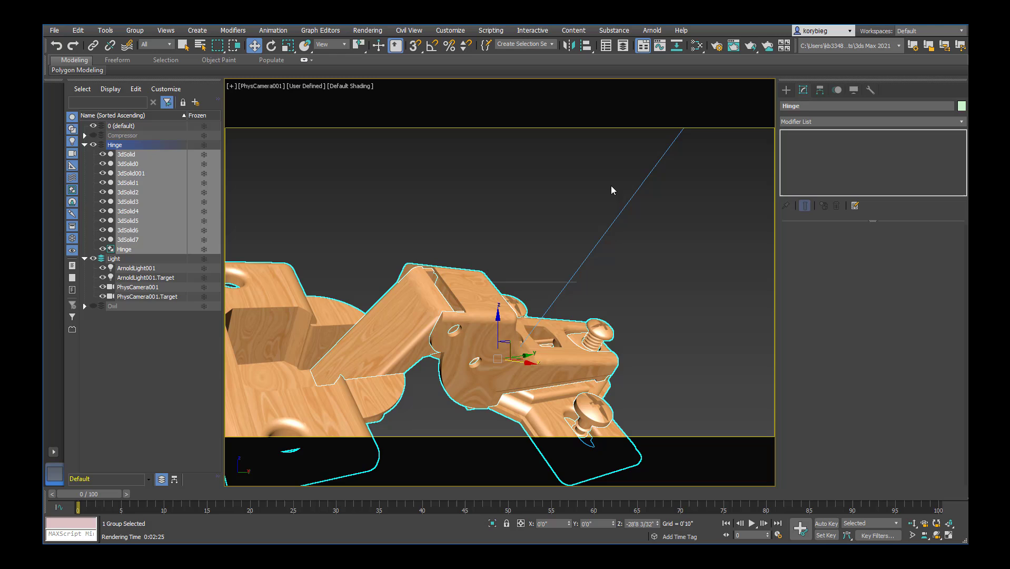
left_click(428, 196)
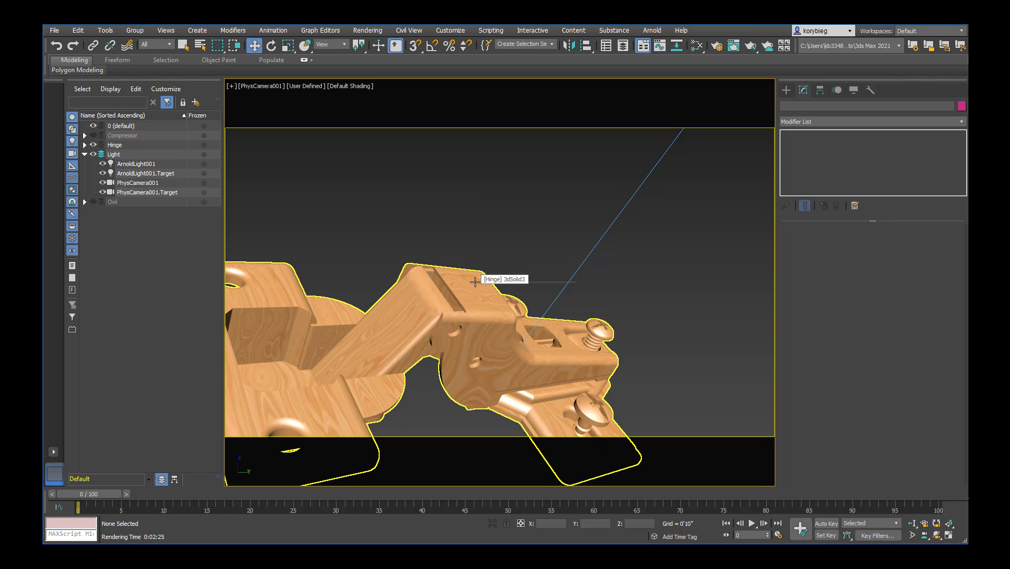
Step: Select the Hinge group and add a UVW Map modifier to it
left_click(475, 283)
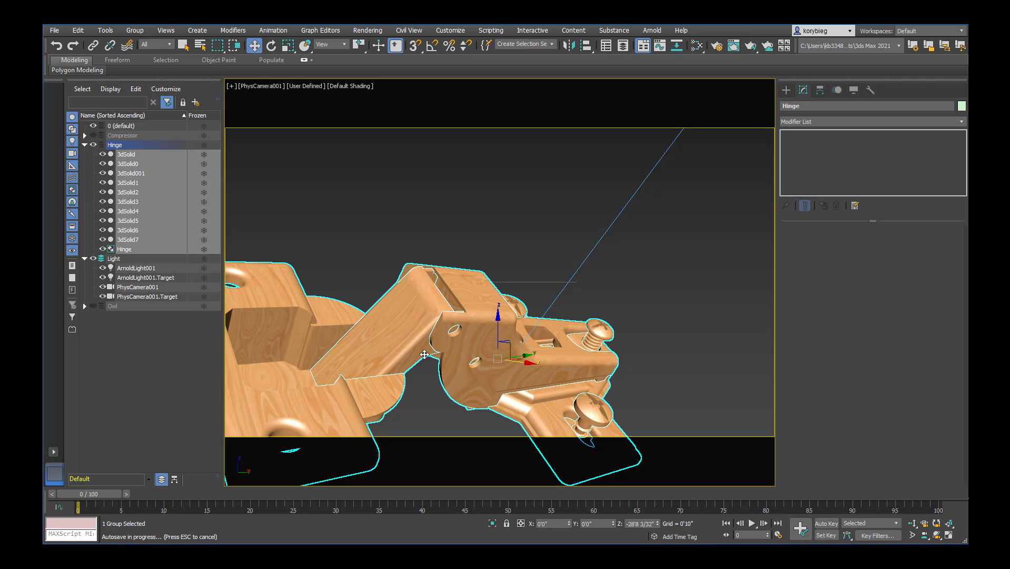
left_click(502, 275)
left_click(474, 305)
left_click(454, 255)
left_click(465, 289)
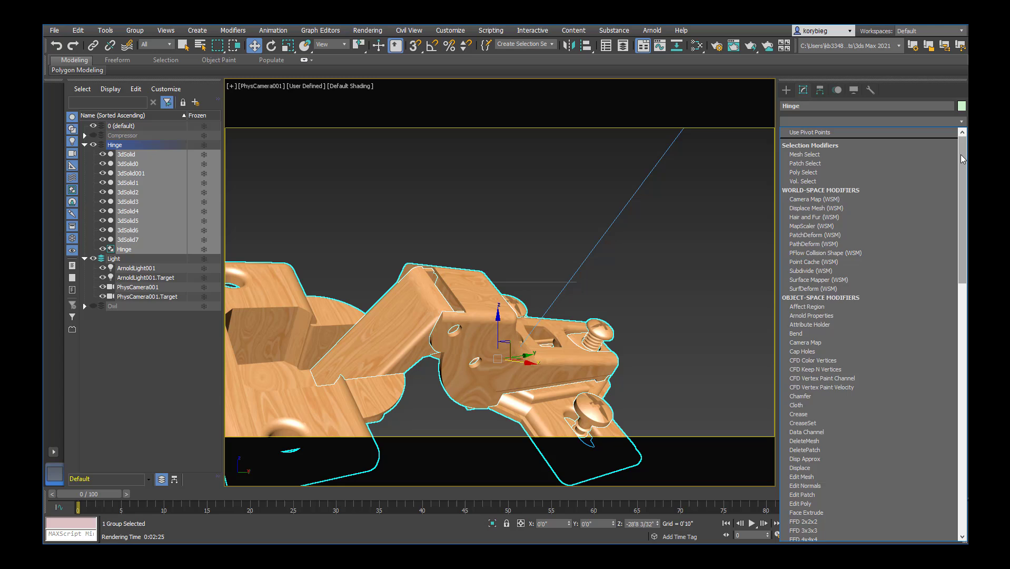
left_click_drag(963, 159, 935, 444)
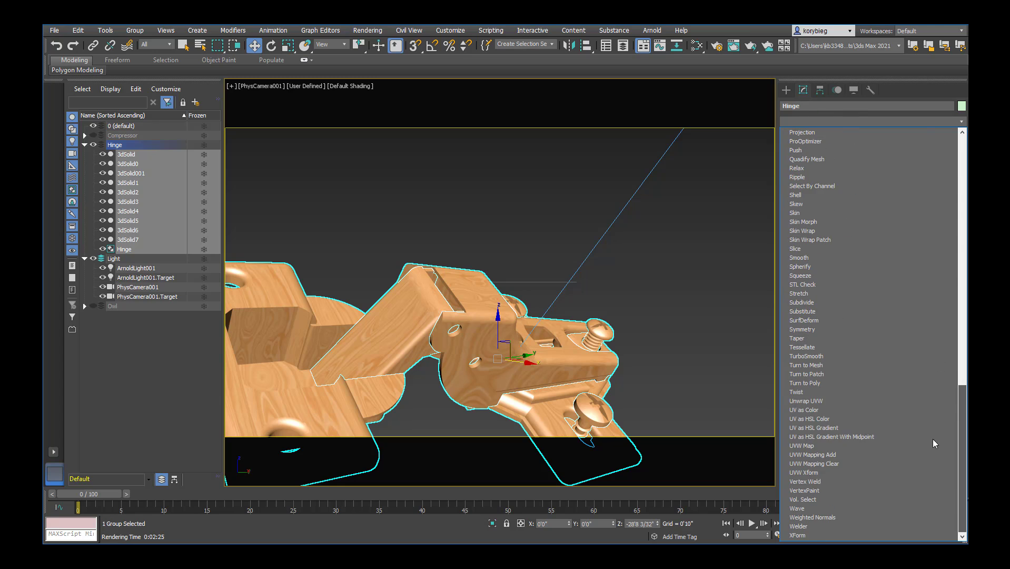
left_click(799, 447)
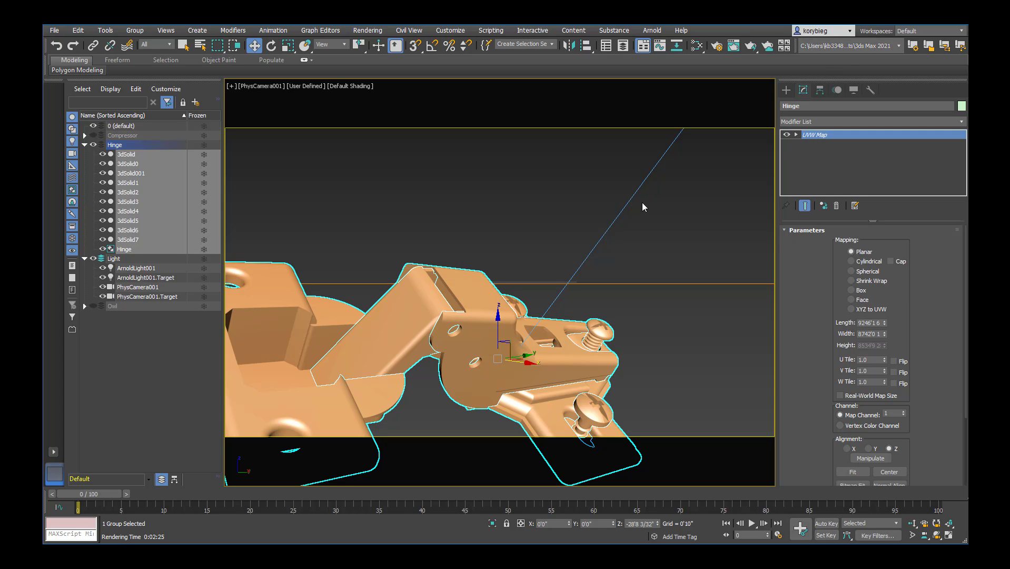
Step: Open the Hinge group, check the UVW Map modifier on 3dSolid3 and the 3dSolid0 screw, and close the group again
left_click(681, 216)
key("ctrl+z")
left_click(134, 30)
left_click(143, 78)
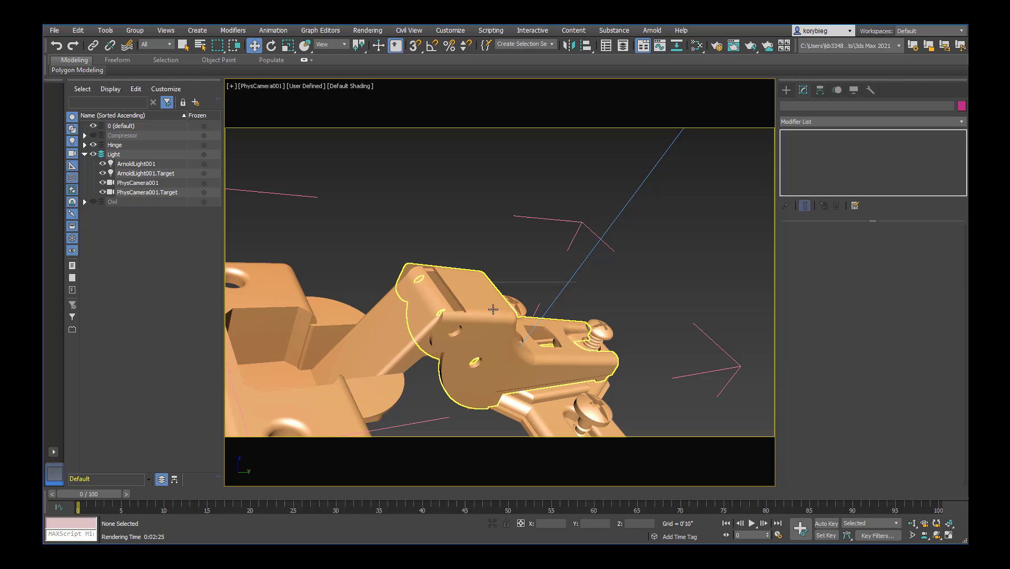
left_click(585, 337)
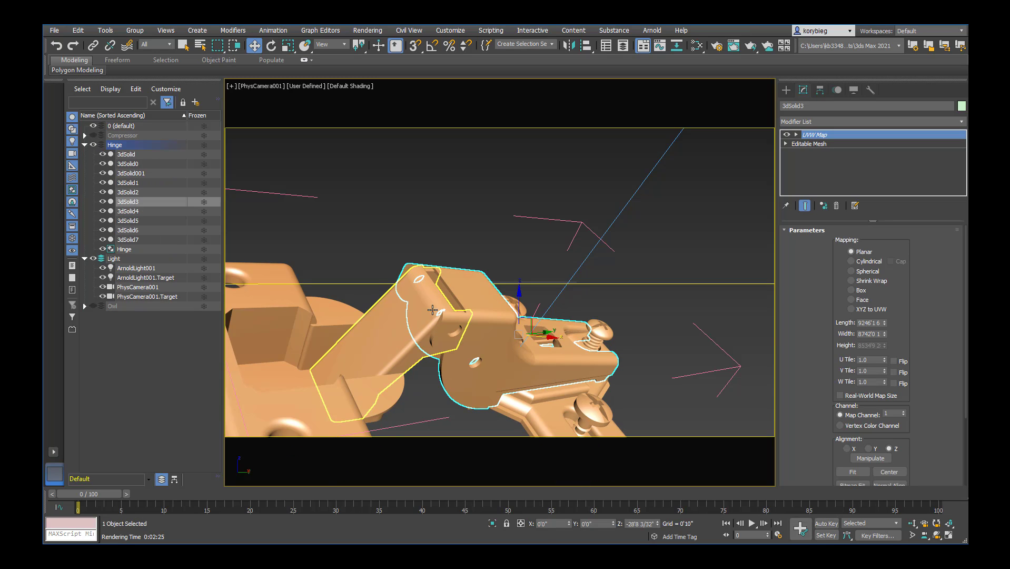
left_click(601, 329)
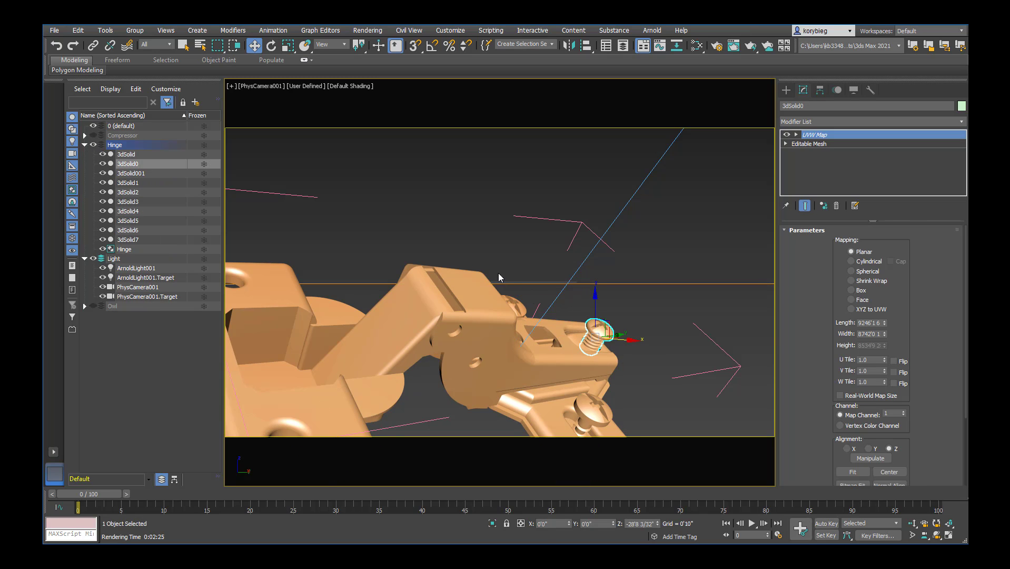
left_click(562, 223)
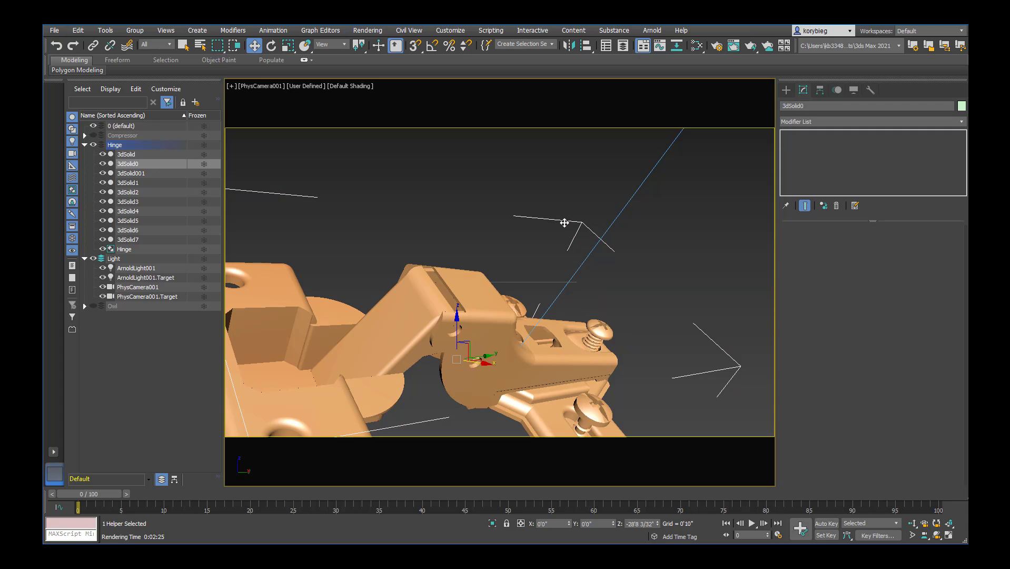
left_click(135, 30)
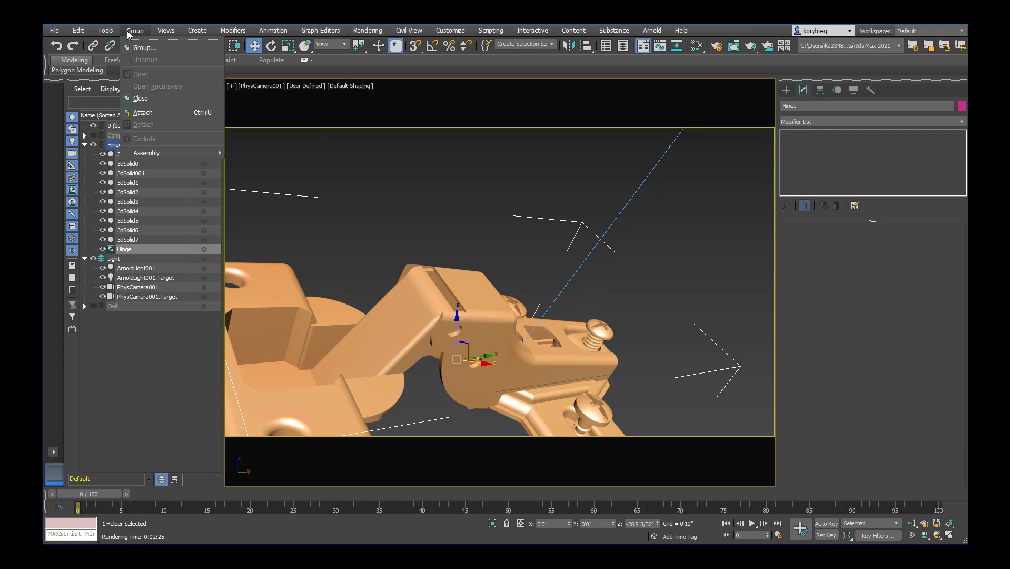
left_click(134, 90)
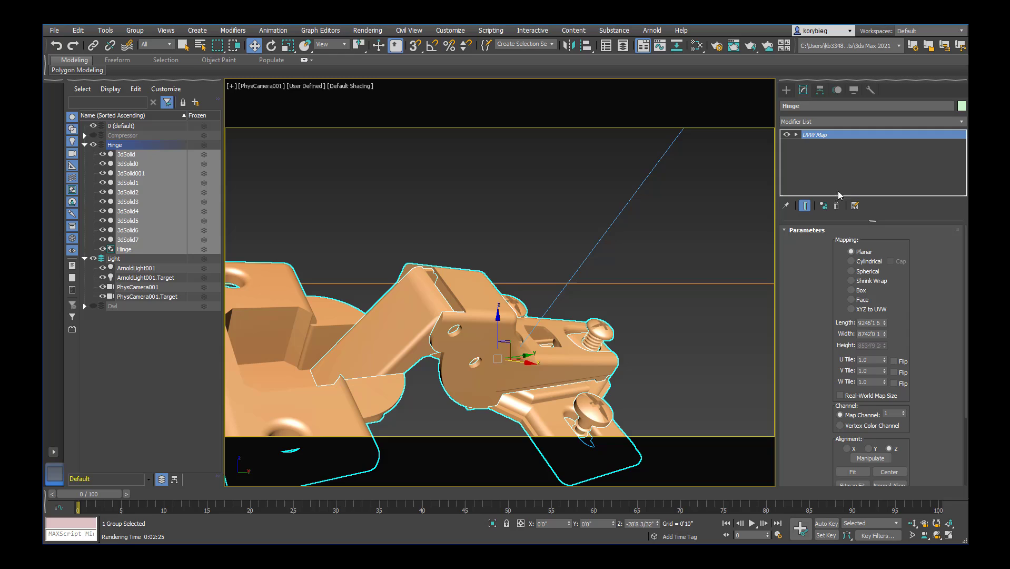
Step: Set the hinge's UVW mapping to Box and switch to a closer Perspective view with the Hinge group selected
left_click(851, 291)
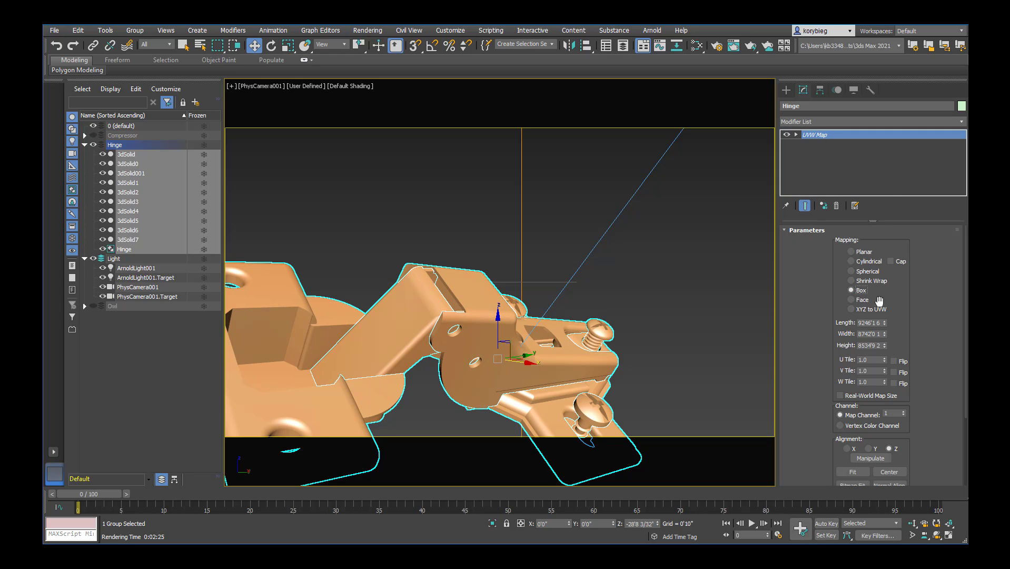
left_click(577, 240)
key("p")
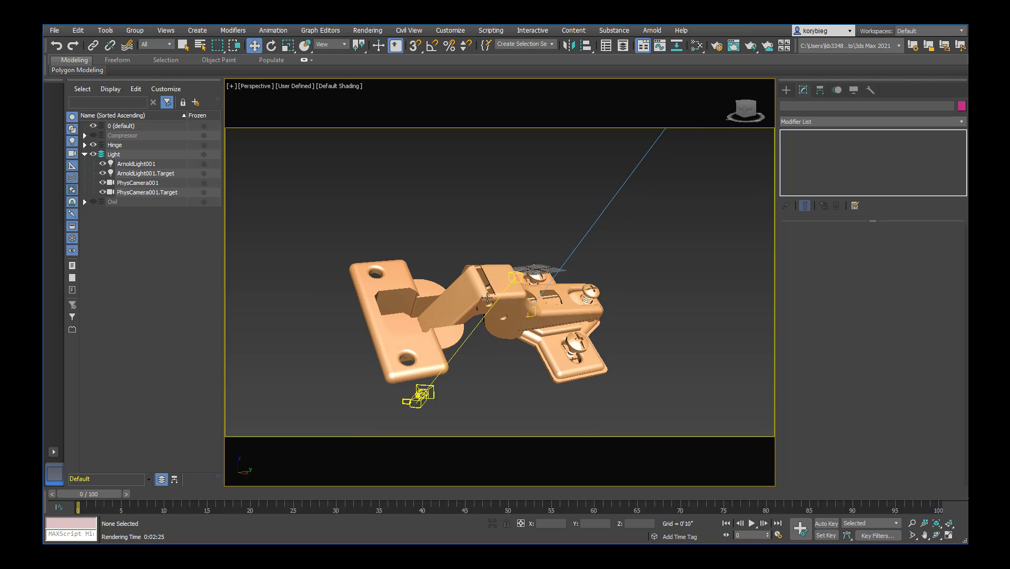
left_click(487, 297)
scroll(558, 311, "down", 8)
middle_click_drag(574, 308, 582, 243, "alt")
scroll(559, 308, "up", 5)
scroll(514, 288, "up", 3)
scroll(571, 253, "up", 5)
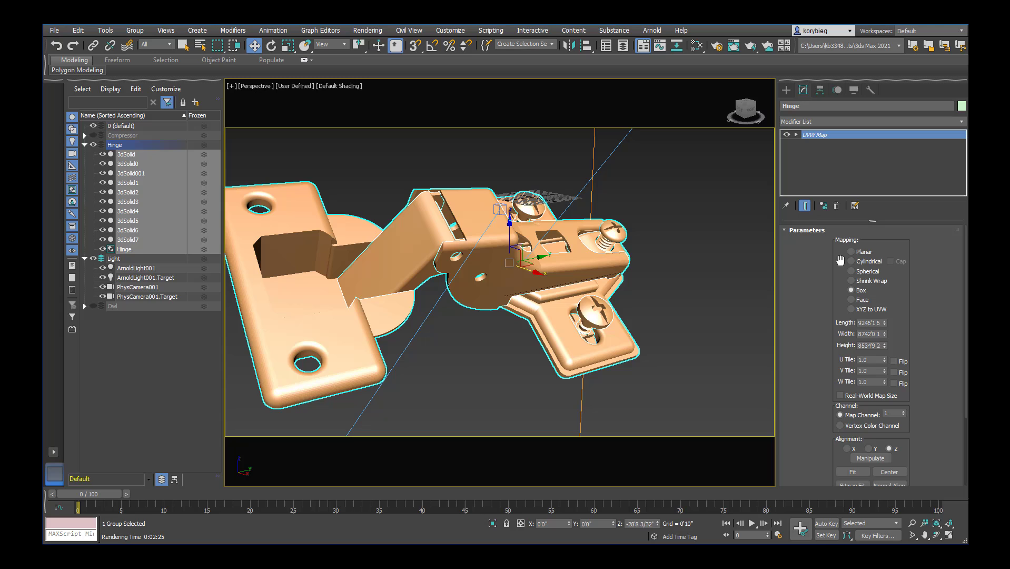
Step: Try Planar mapping on the hinge for comparison and return it to Box
left_click(851, 252)
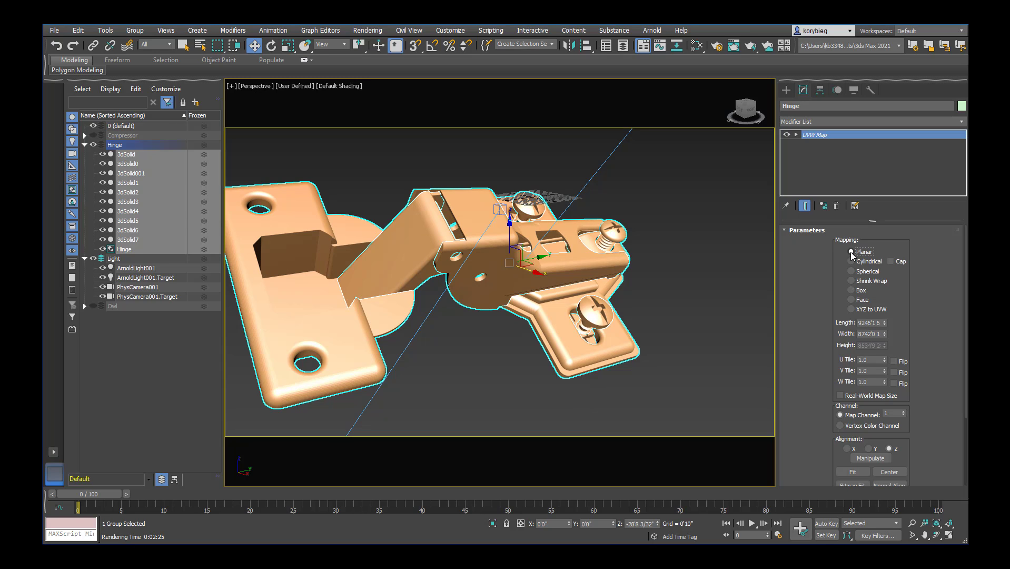
left_click(851, 291)
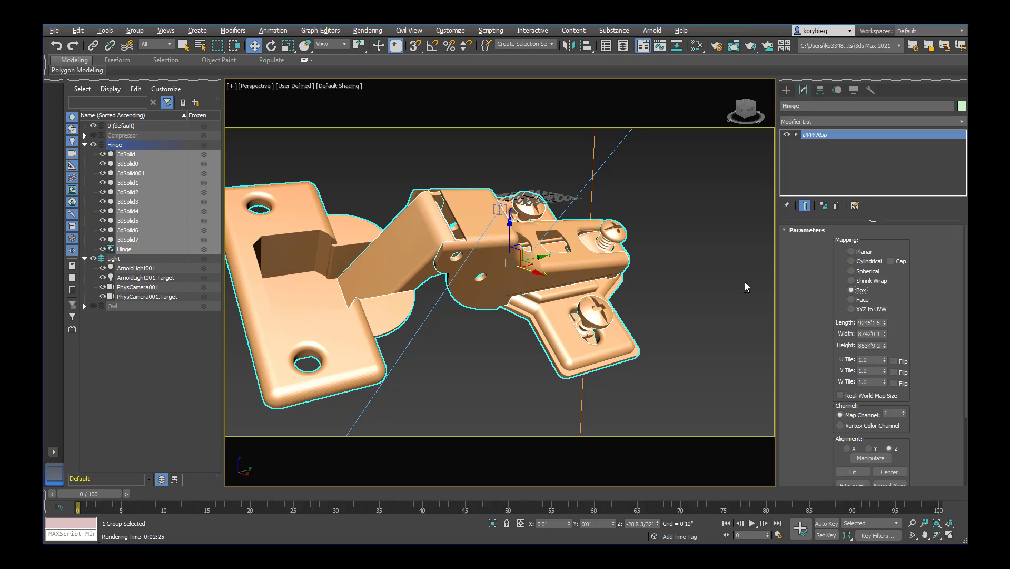
mouse_move(745, 282)
middle_mouse_down("alt")
mouse_move(708, 287)
mouse_move(739, 285)
middle_mouse_up("alt")
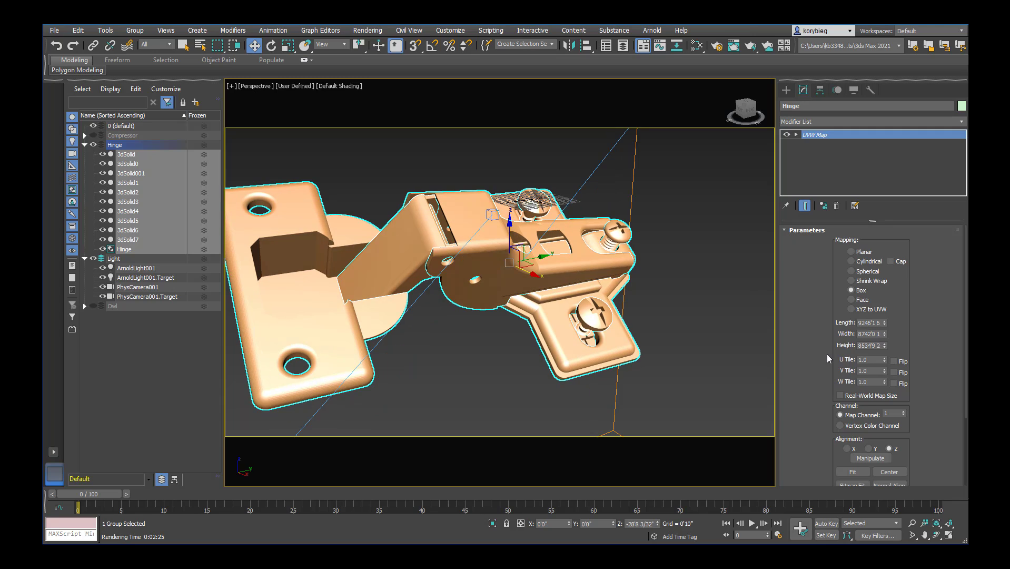
Step: Try the Real-World Map Size option on the hinge's UVW mapping and switch it off again
left_click_drag(827, 353, 830, 330)
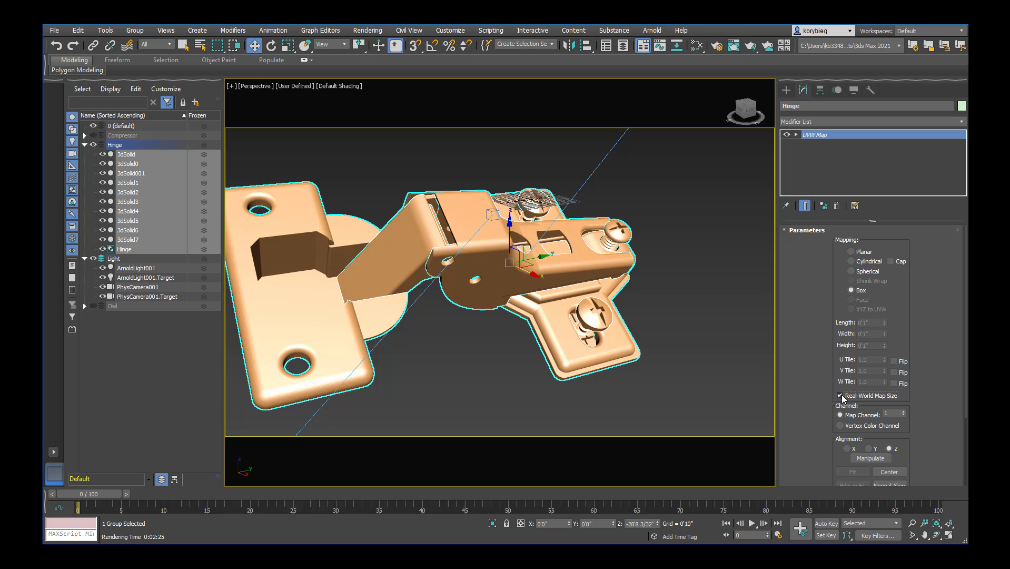
middle_click_drag(657, 325, 683, 328, "alt")
scroll(653, 322, "down", 4)
scroll(653, 328, "up", 3)
scroll(506, 308, "up", 4)
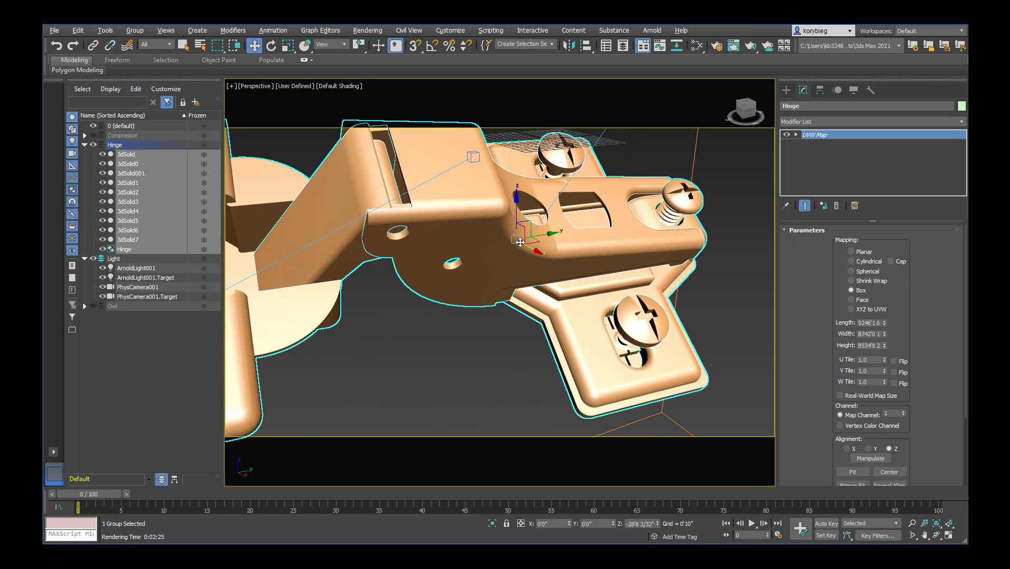
Step: Set the length, width and height of the hinge's box mapping to 20'0" each
double_click(864, 323)
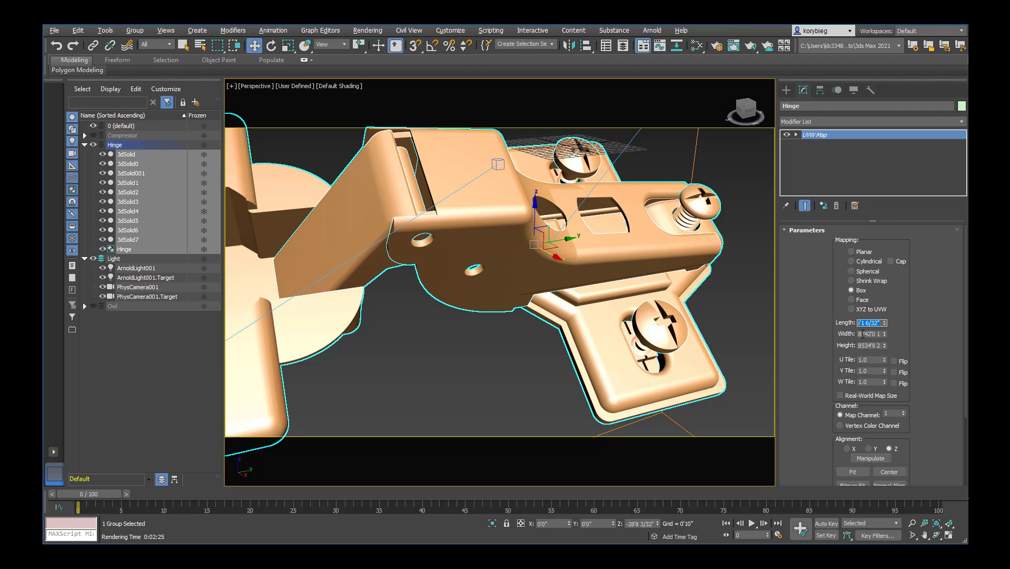
left_click(847, 472)
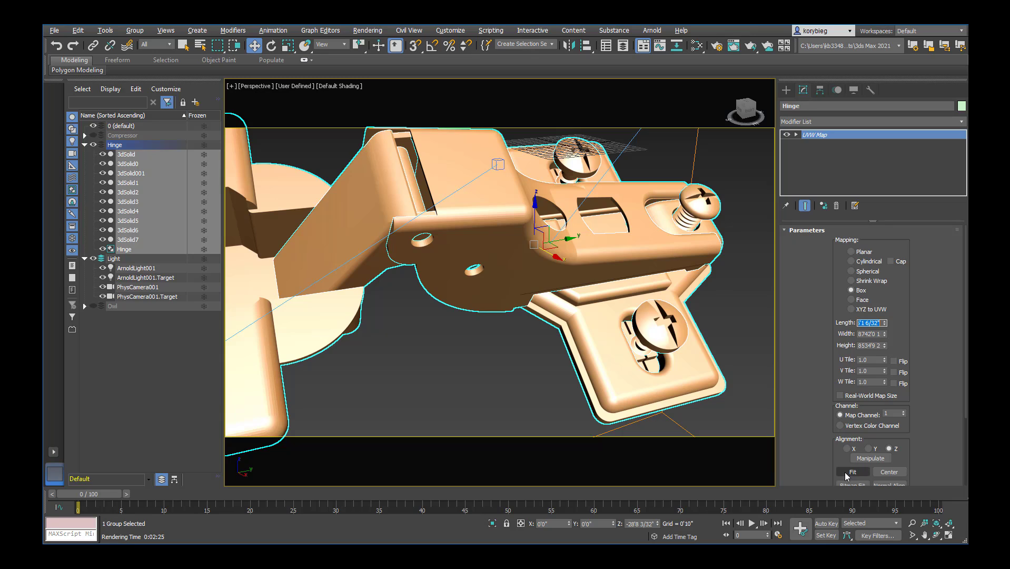
double_click(861, 324)
key("BackSpace")
type("20")
key("Return")
key("Tab")
type("2")
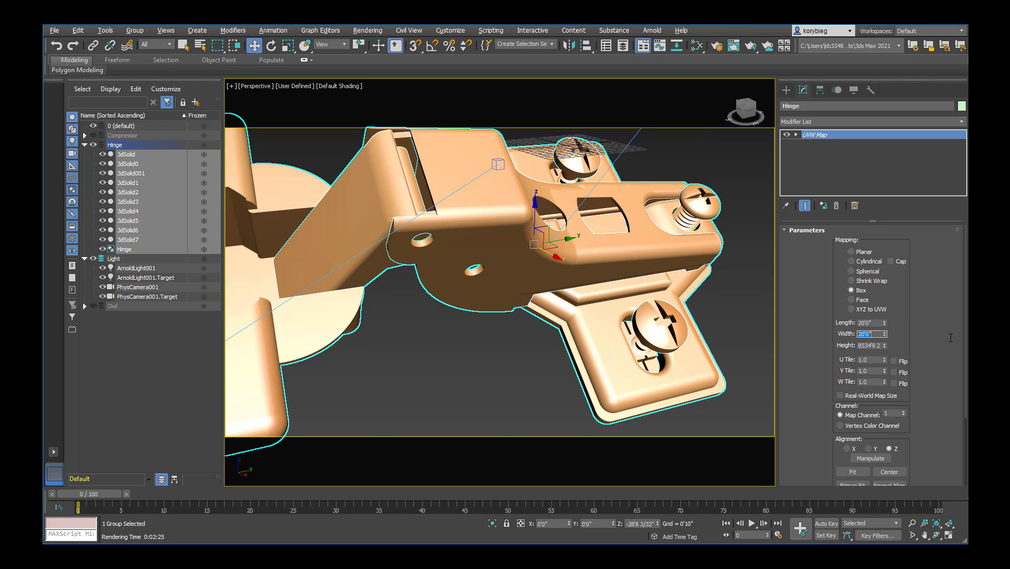
key("Tab")
type("20")
key("Return")
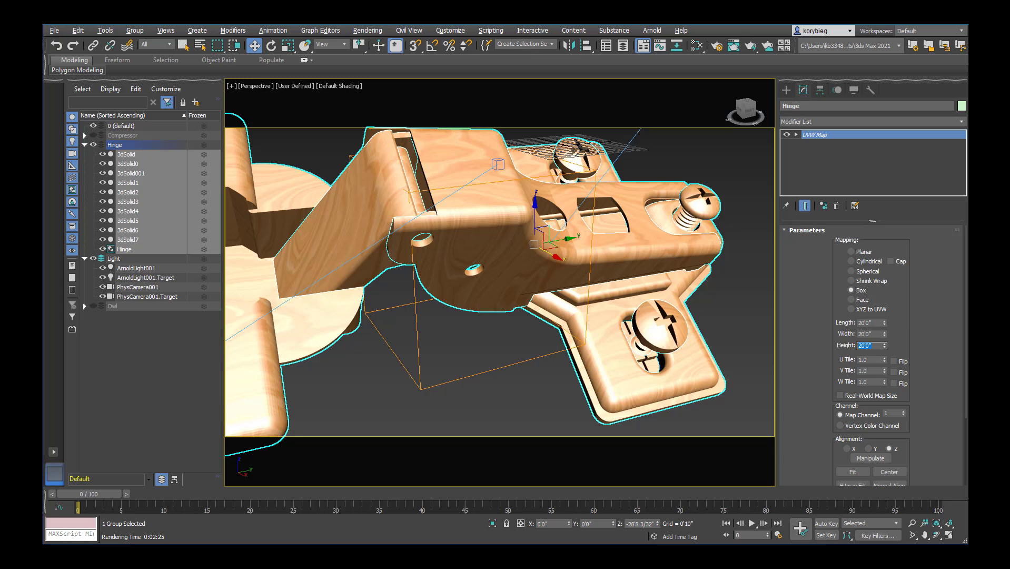
Step: Enlarge the hinge's box mapping to a length of about 36'2" and a width of 34'0"
middle_click_drag(445, 226, 455, 229)
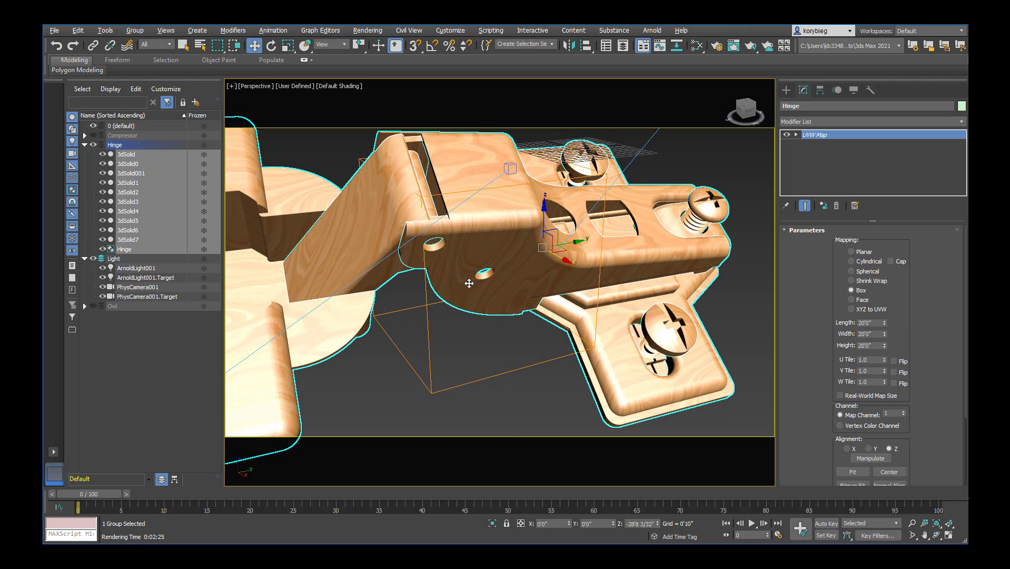
middle_click_drag(470, 283, 473, 284, "alt")
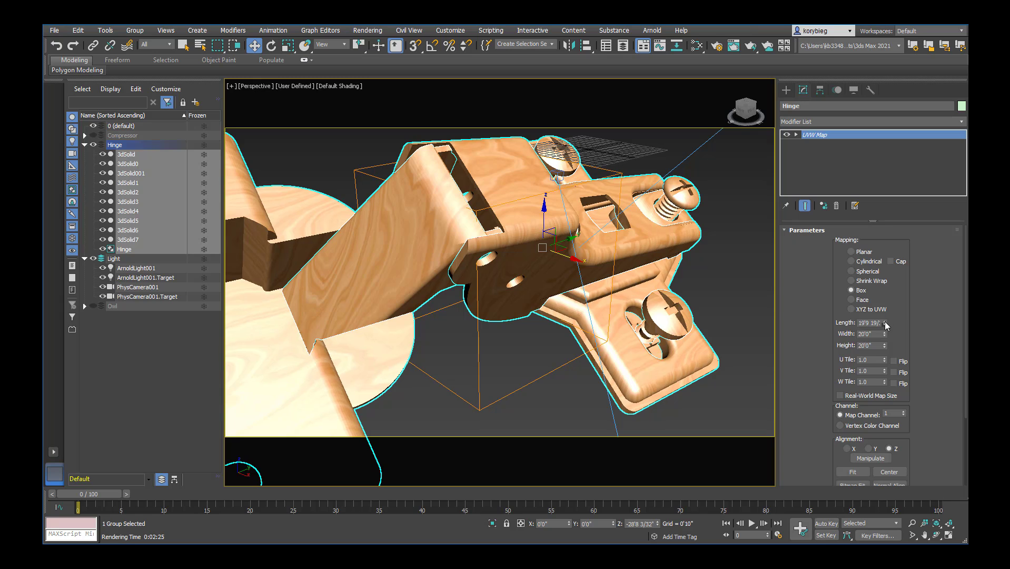
mouse_move(885, 323)
left_mouse_down()
mouse_move(878, 265)
mouse_move(888, 349)
mouse_move(887, 303)
left_mouse_up()
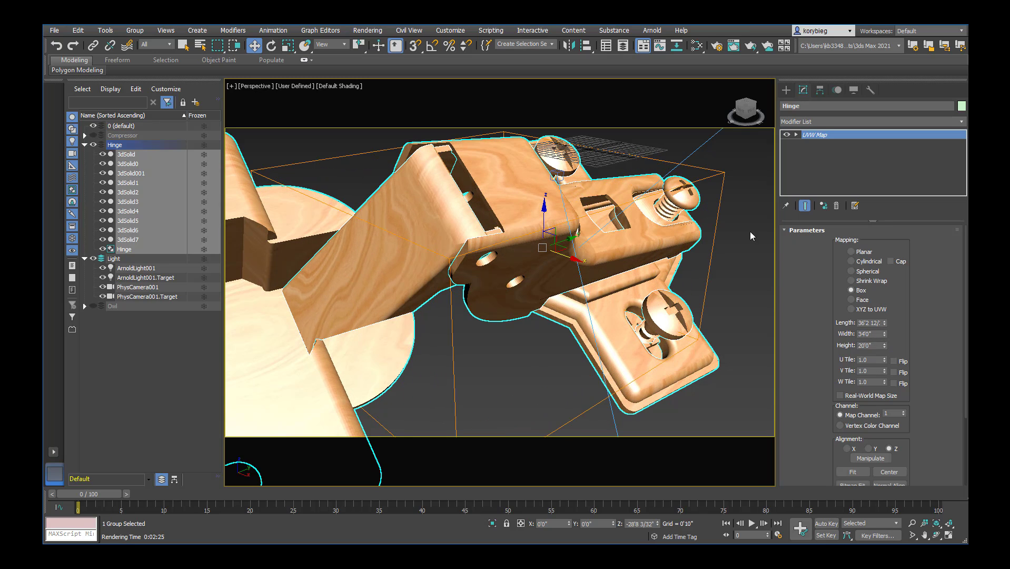
Step: Activate the UVW Map's Gizmo sub-object, then rotate and move it to shift the wood grain on the hinge
left_click(797, 135)
left_click(815, 144)
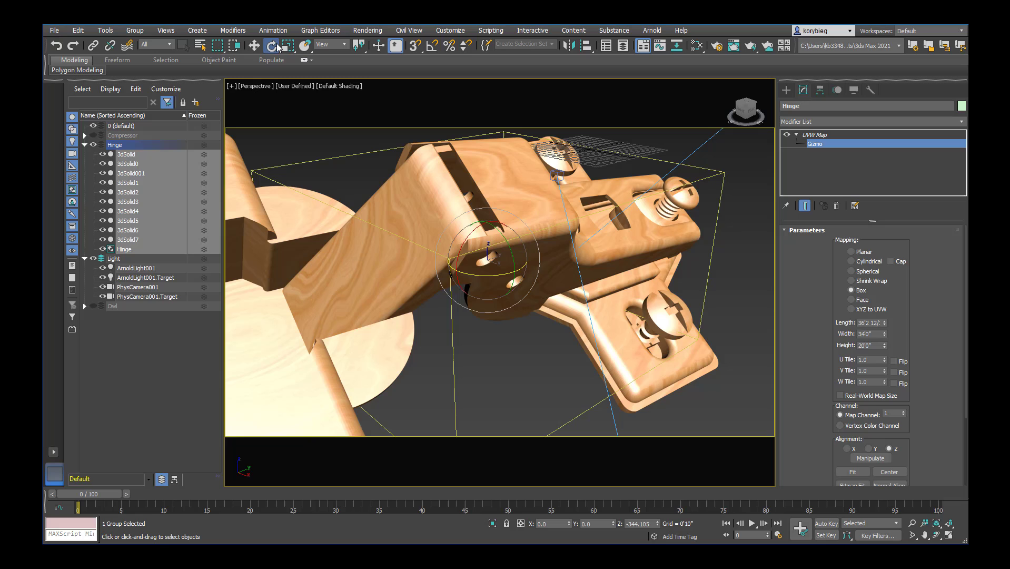
left_click_drag(495, 262, 568, 316)
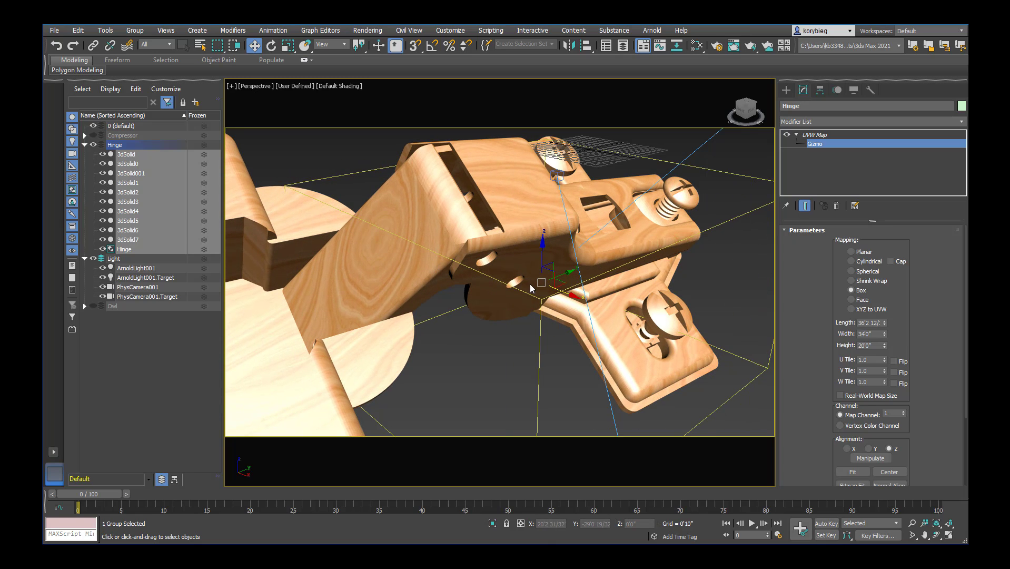
mouse_move(531, 285)
middle_mouse_down("alt")
mouse_move(517, 286)
mouse_move(532, 284)
middle_mouse_up("alt")
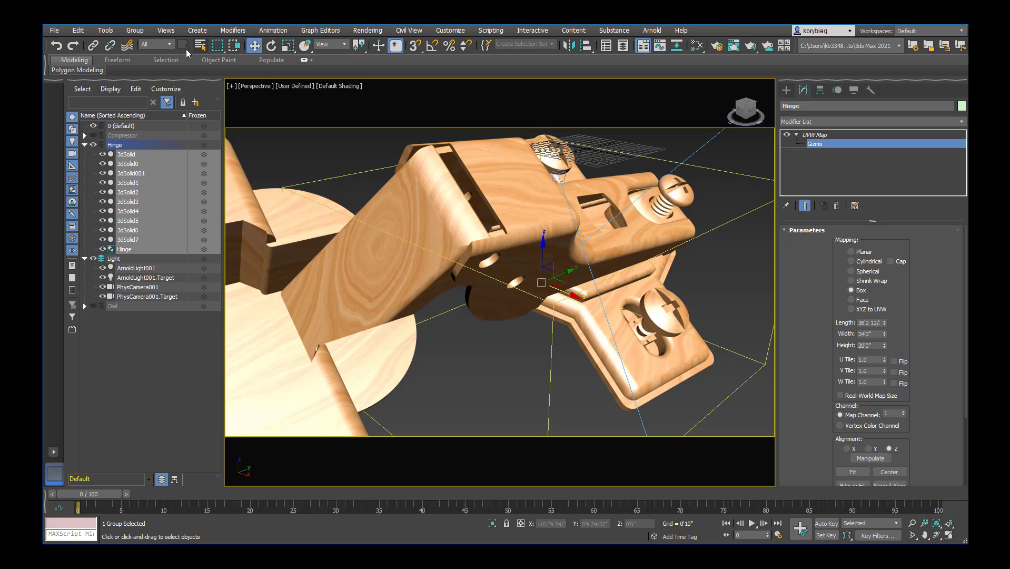
Step: Tilt the UVW Map gizmo with the Rotate tool and check the wood grain on the hinge from several angles
left_click(271, 46)
left_click_drag(524, 264, 538, 225)
middle_click_drag(713, 299, 682, 288, "alt")
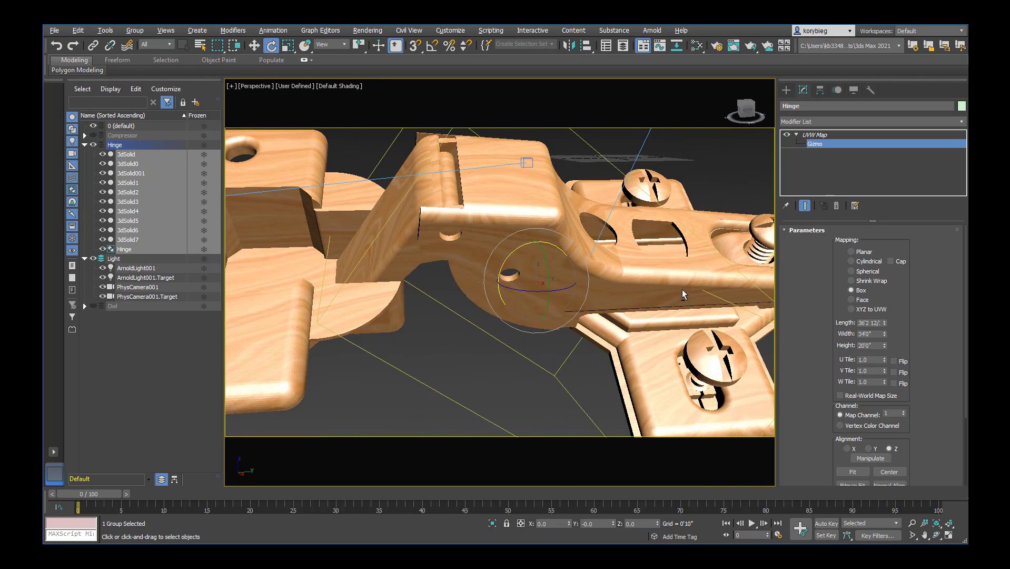
middle_click_drag(583, 269, 595, 315, "alt")
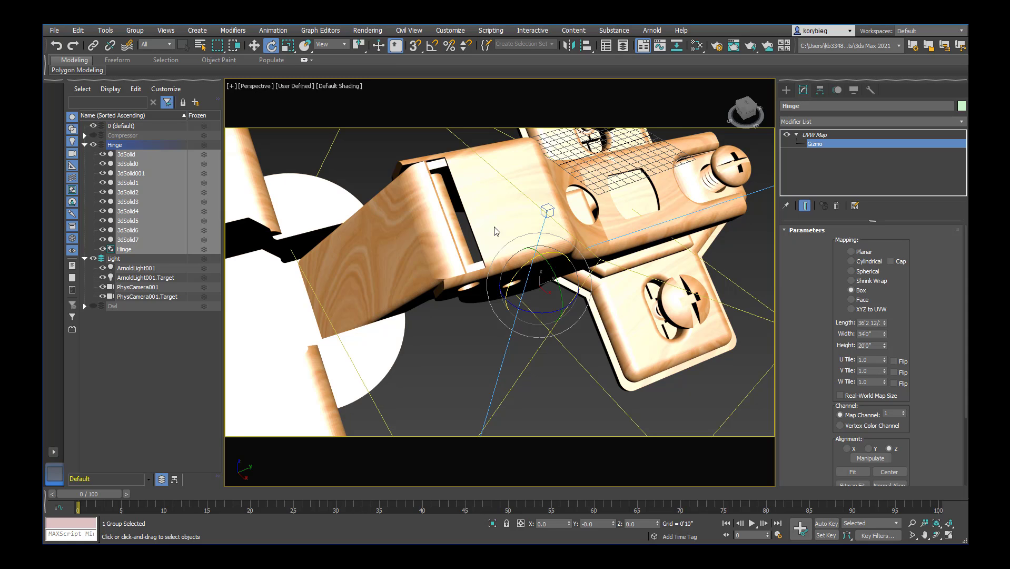
middle_click_drag(415, 220, 511, 250, "alt")
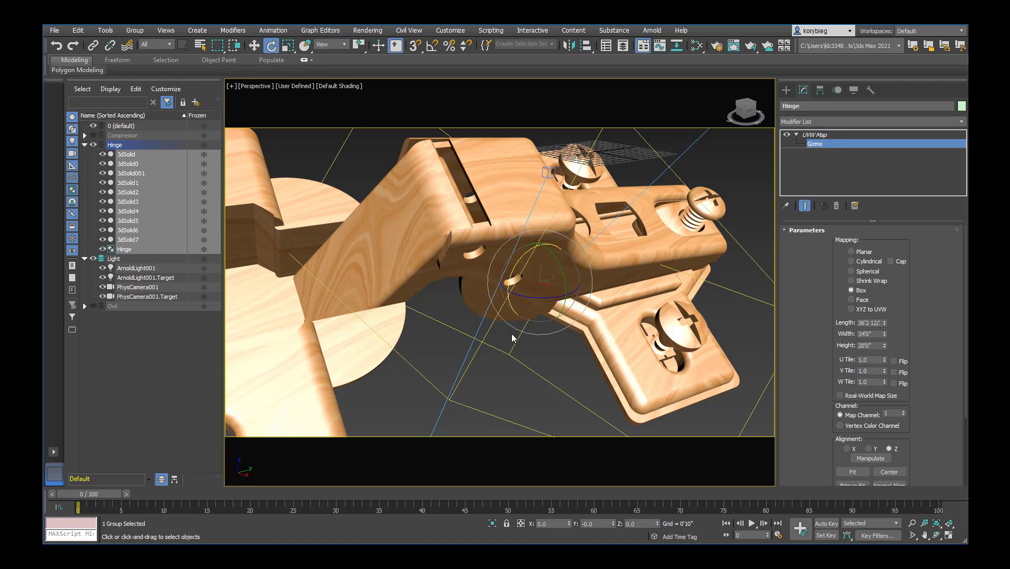
Step: Switch the viewport to PhysCamera001 and unhide all objects, including the Compressor and Owl layers
left_click(257, 86)
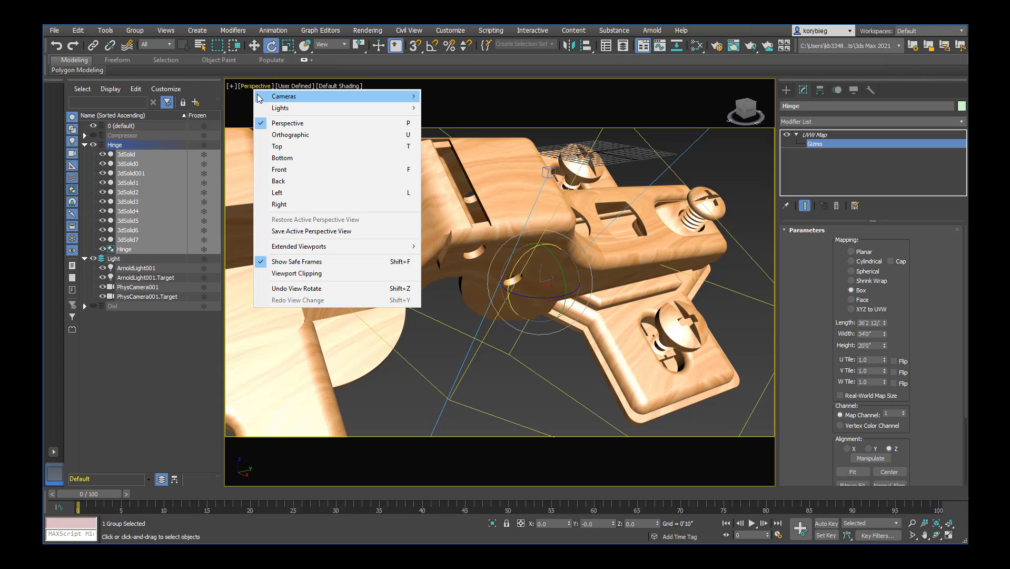
mouse_move(260, 94)
left_click(477, 96)
right_click(369, 208)
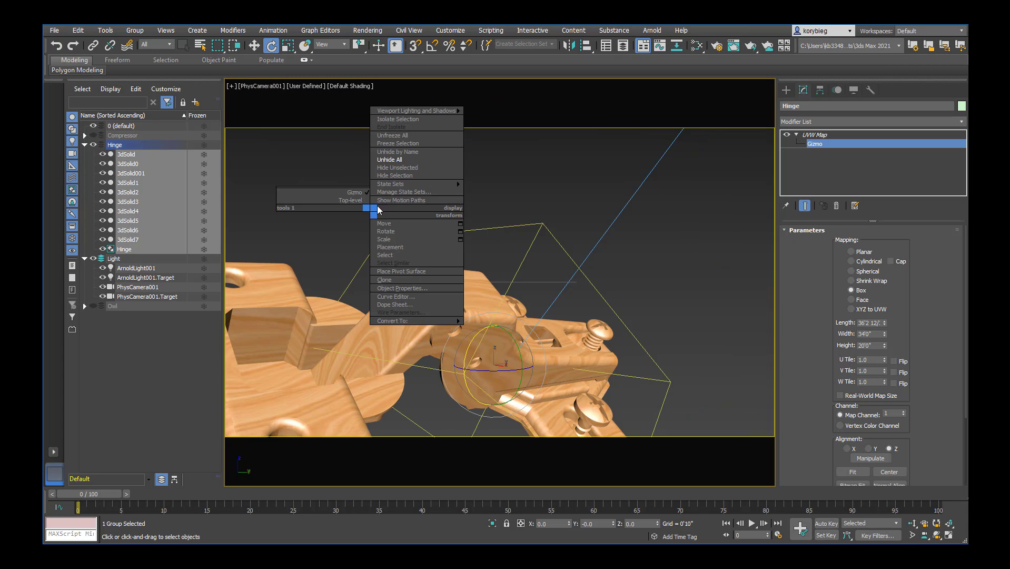
left_click(422, 159)
left_click(518, 295)
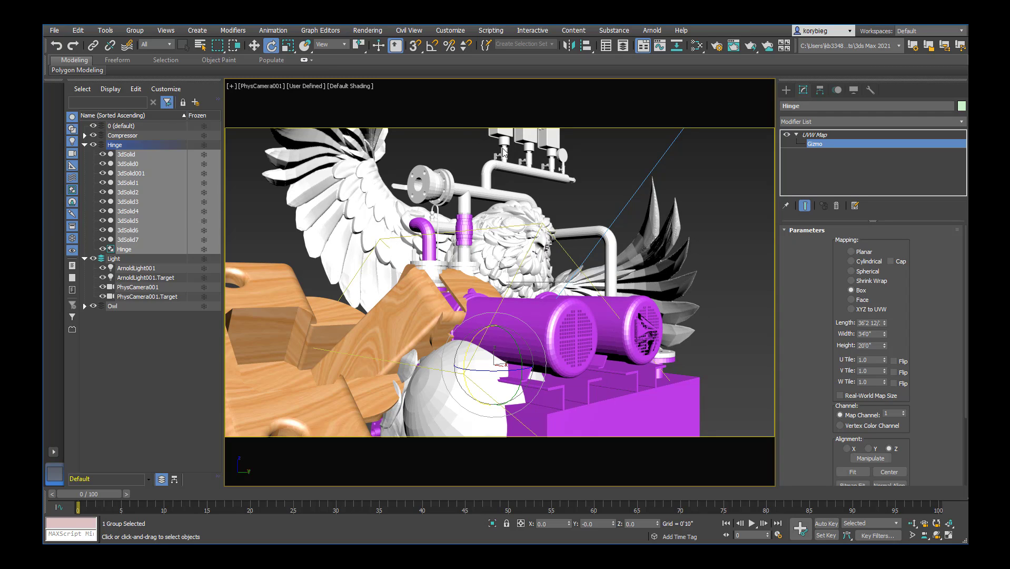
Step: Render the scene from the PhysCamera001 view
left_click(367, 30)
left_click(367, 48)
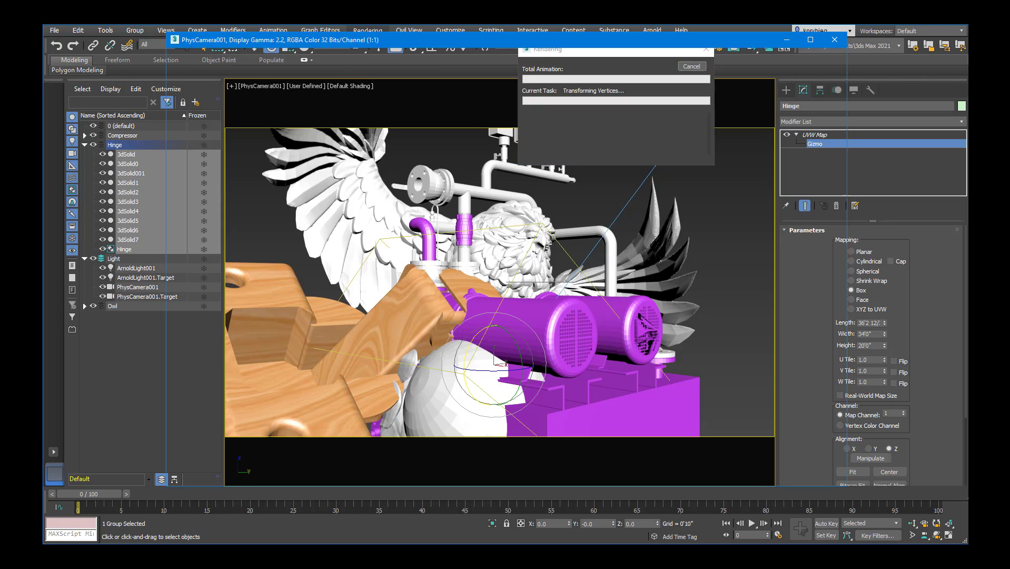